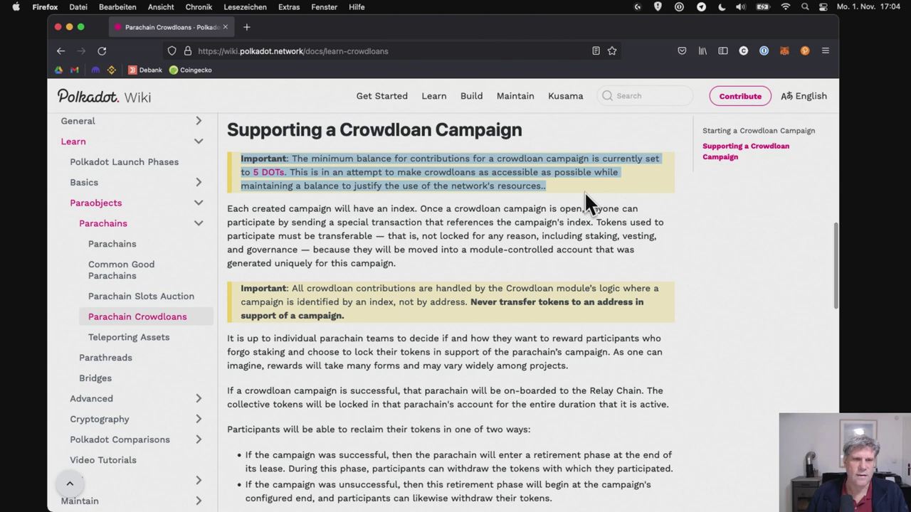
click(267, 184)
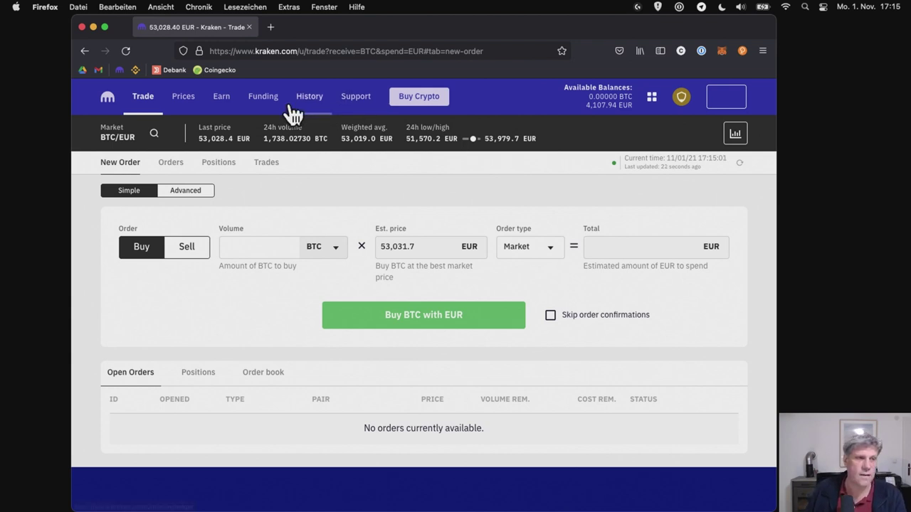
Step: Open the trading page, search the markets for "dot" and choose the DOT/EUR pair to trade
click(143, 100)
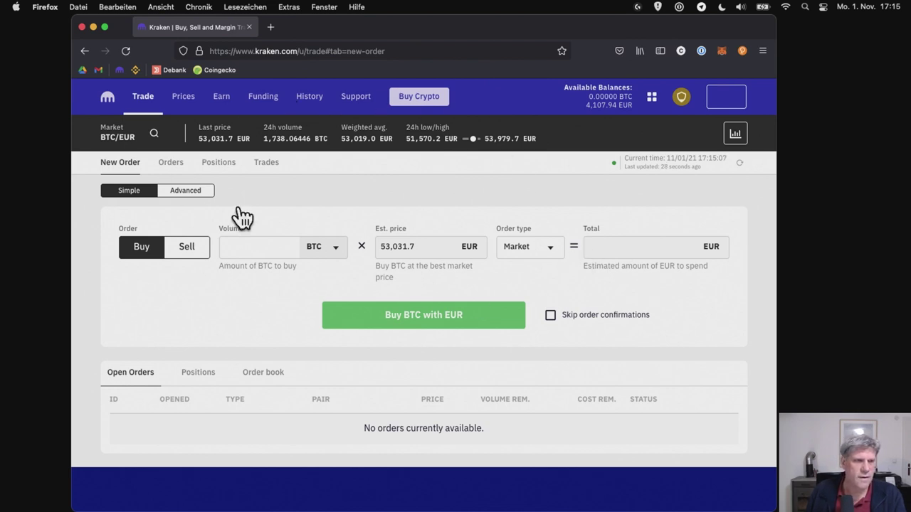
click(154, 133)
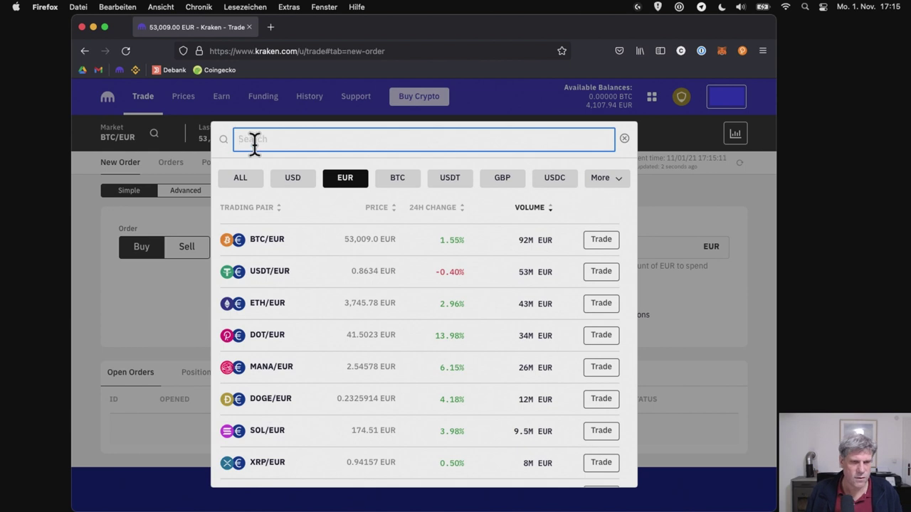
text(dot)
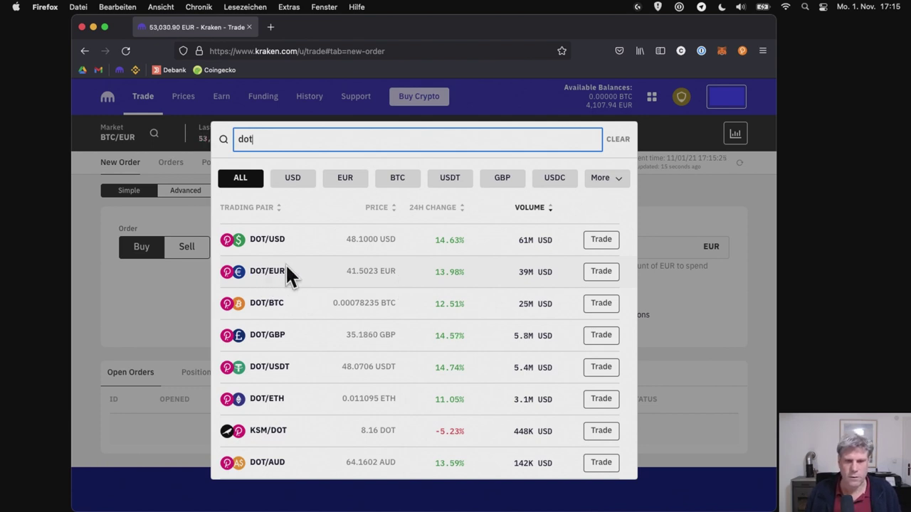
click(599, 276)
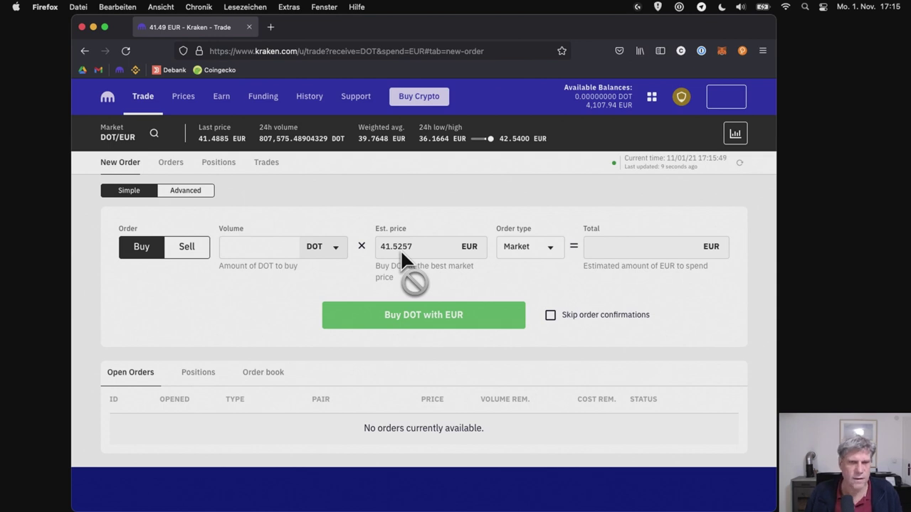
Step: Set the buy volume to 50.4 DOT with Market as the order type
click(256, 246)
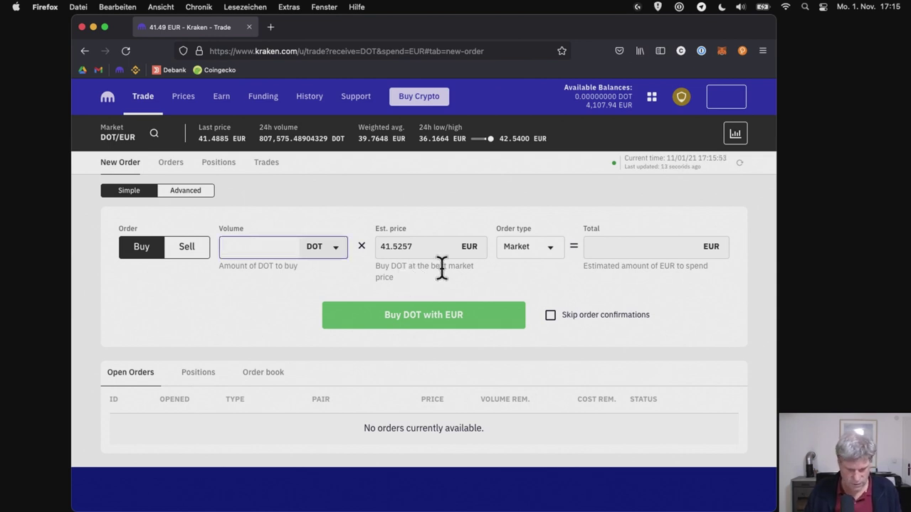
text(20)
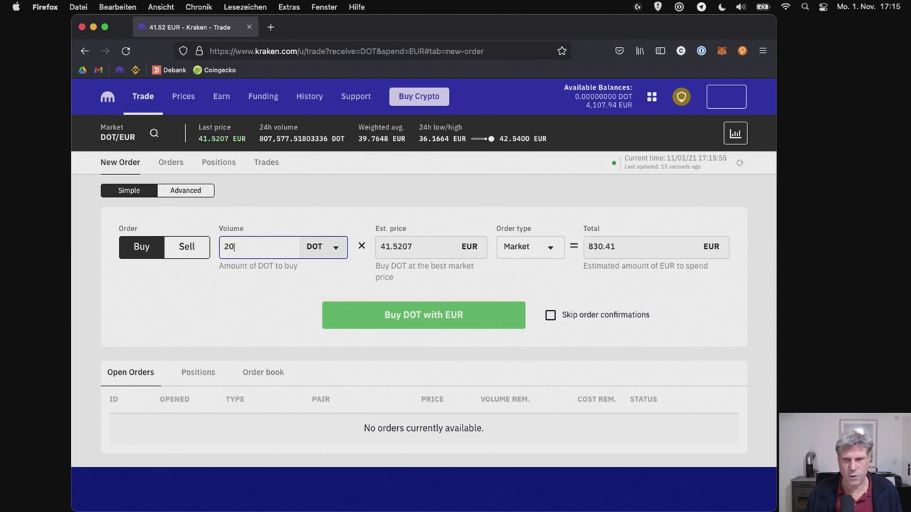
key(BackSpace)
key(BackSpace)
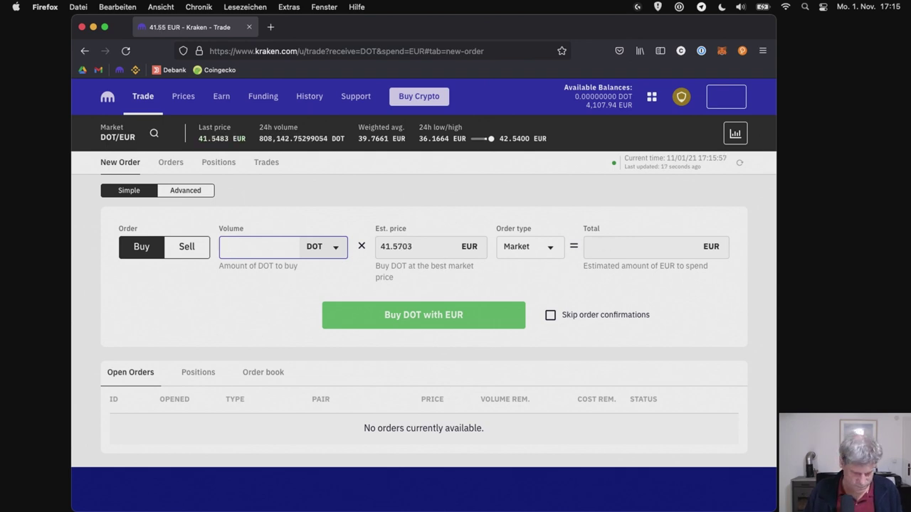
text(40)
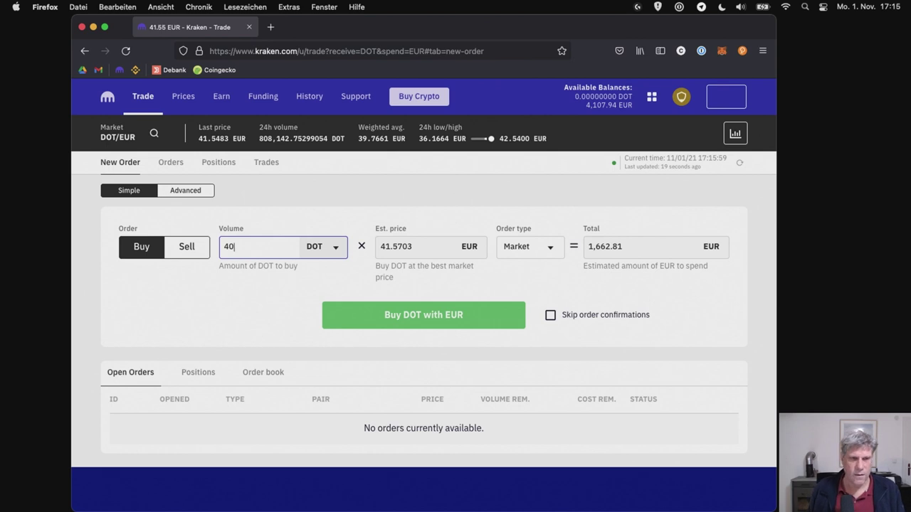
key(BackSpace)
key(BackSpace)
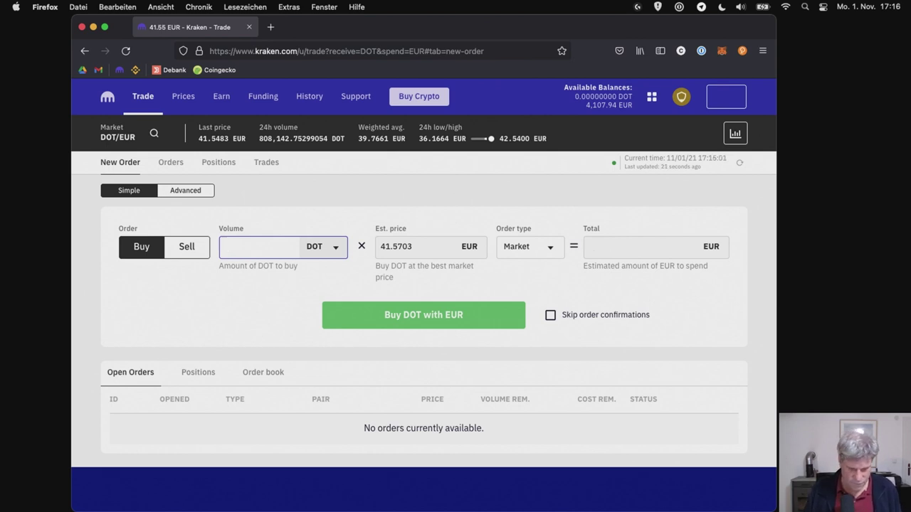
text(50)
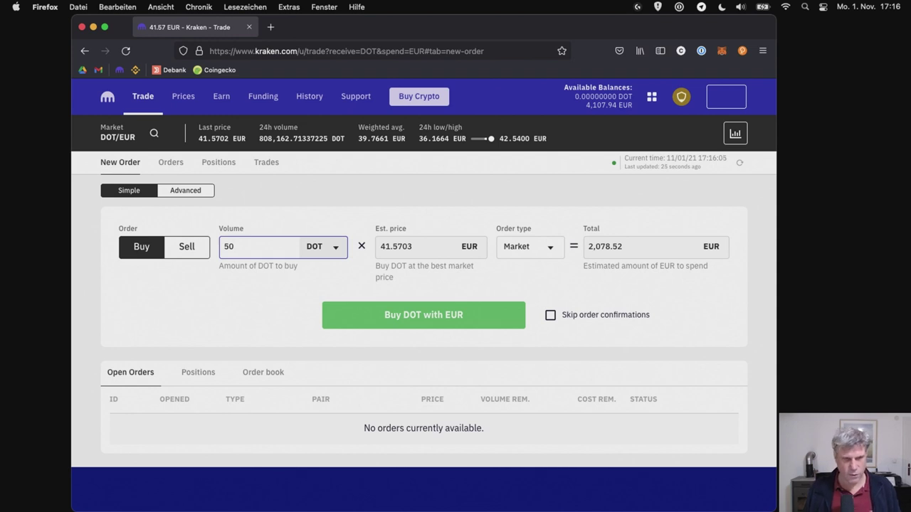
text(.)
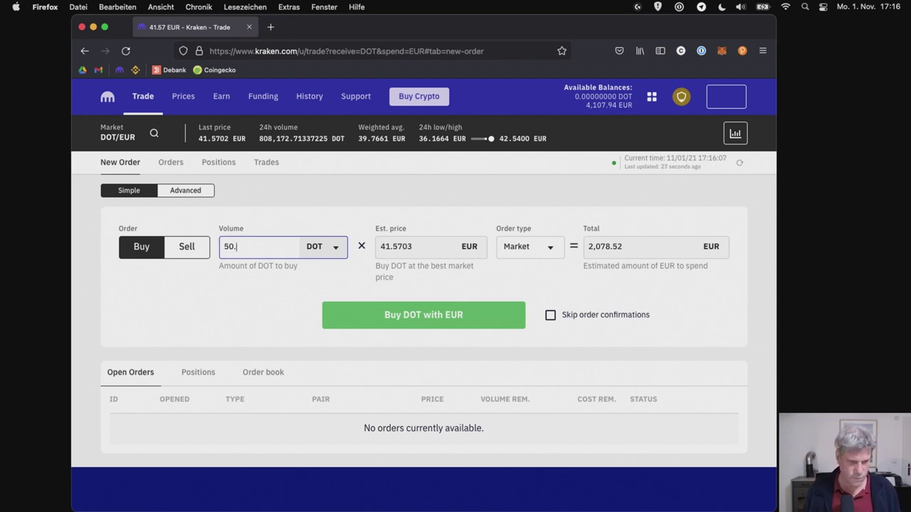
text(4)
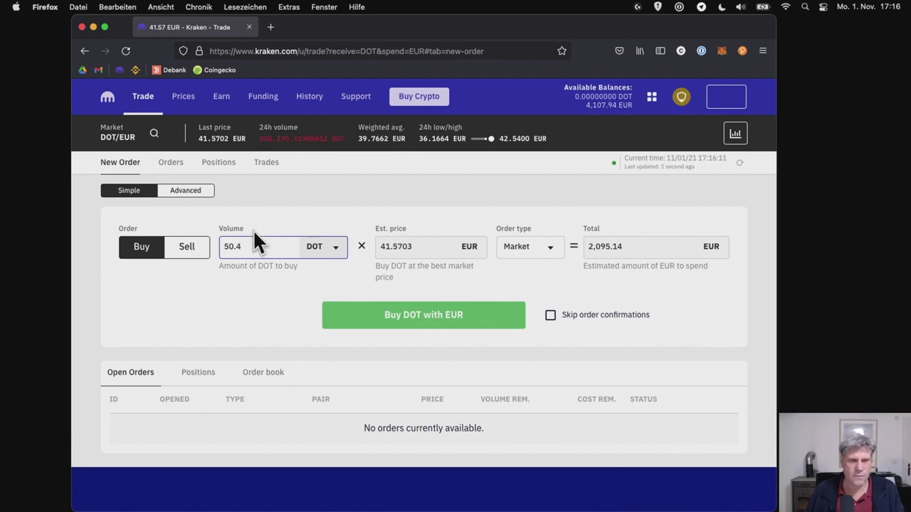
click(523, 249)
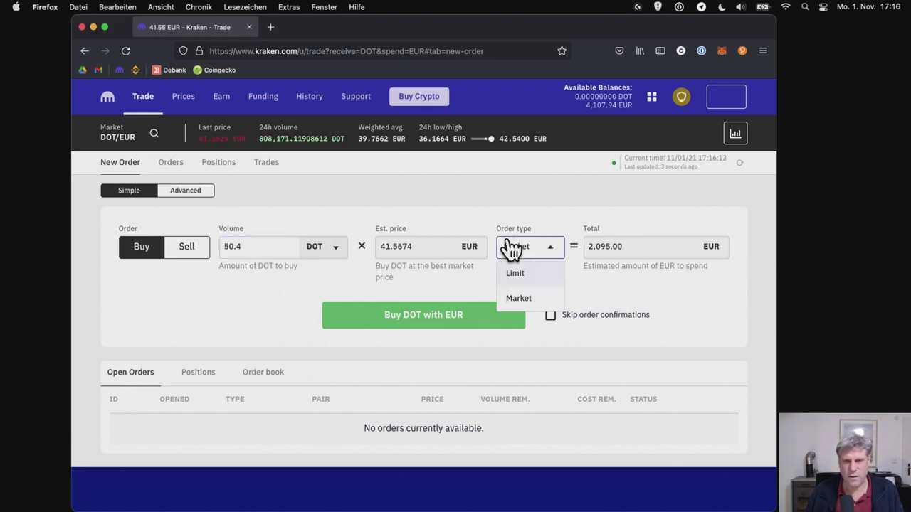
click(540, 299)
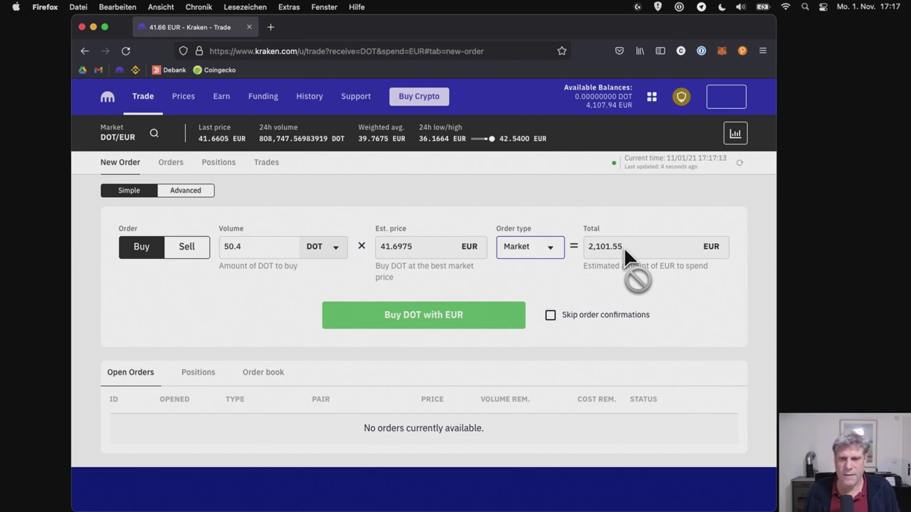
Step: Try the Limit order type with a limit price of 42 EUR
click(520, 262)
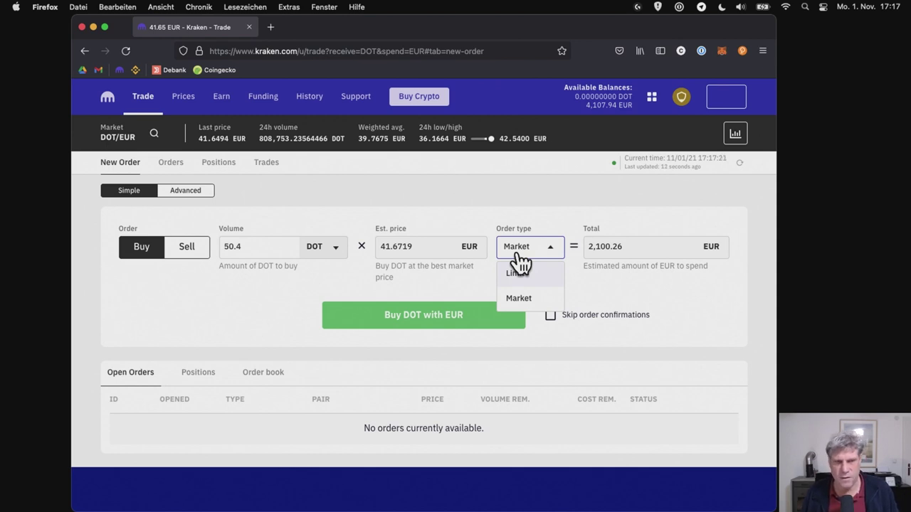
click(521, 276)
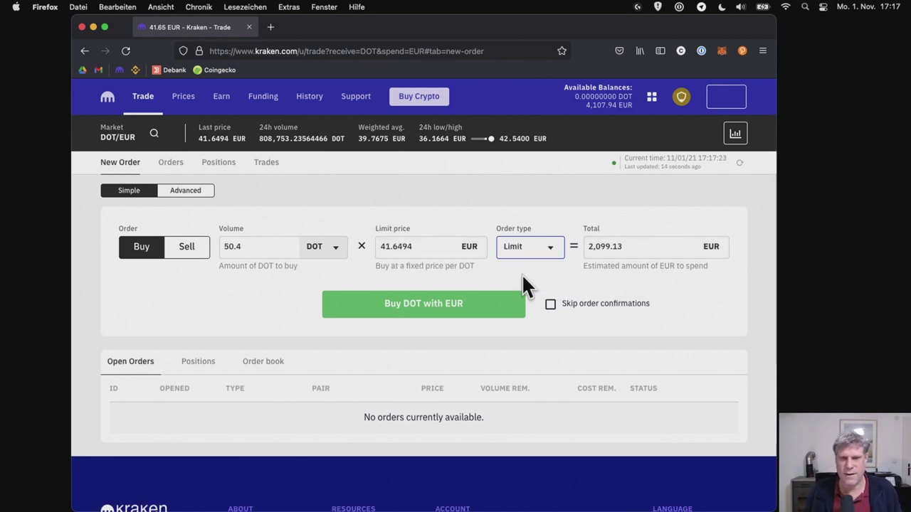
double_click(418, 246)
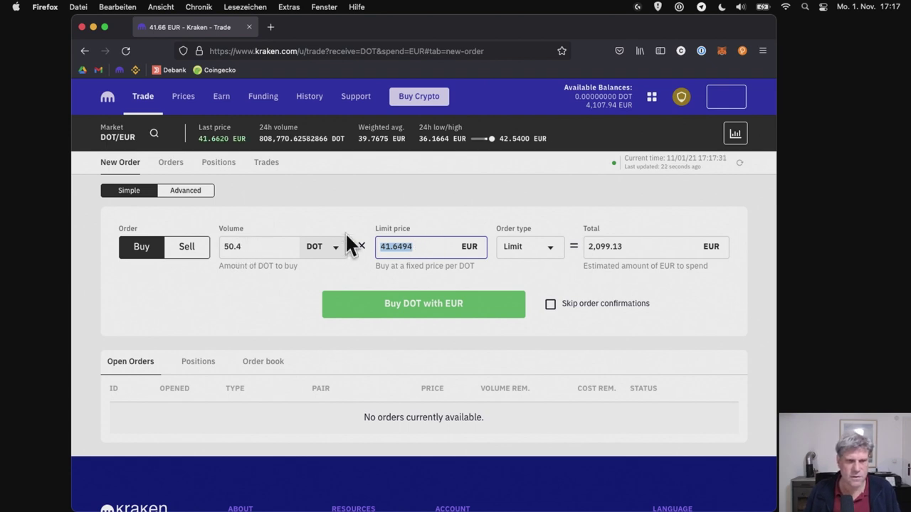
double_click(425, 247)
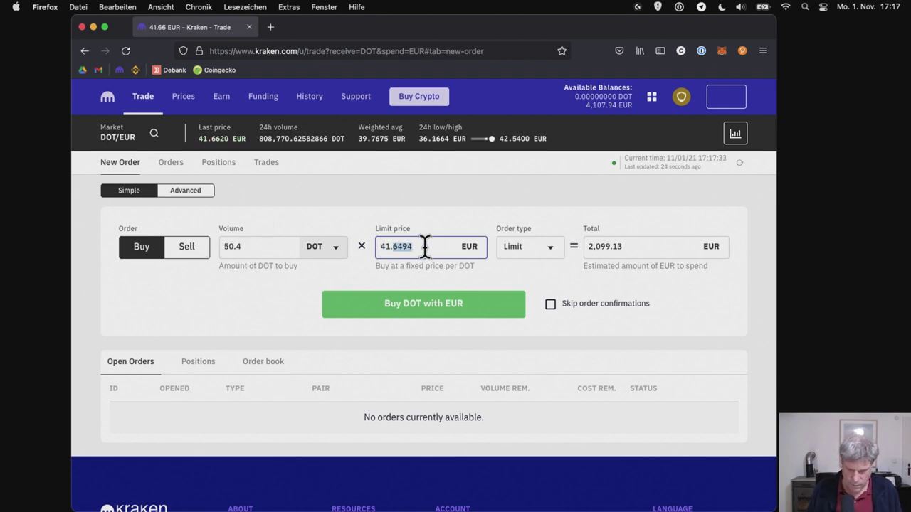
key(super+a)
text(42)
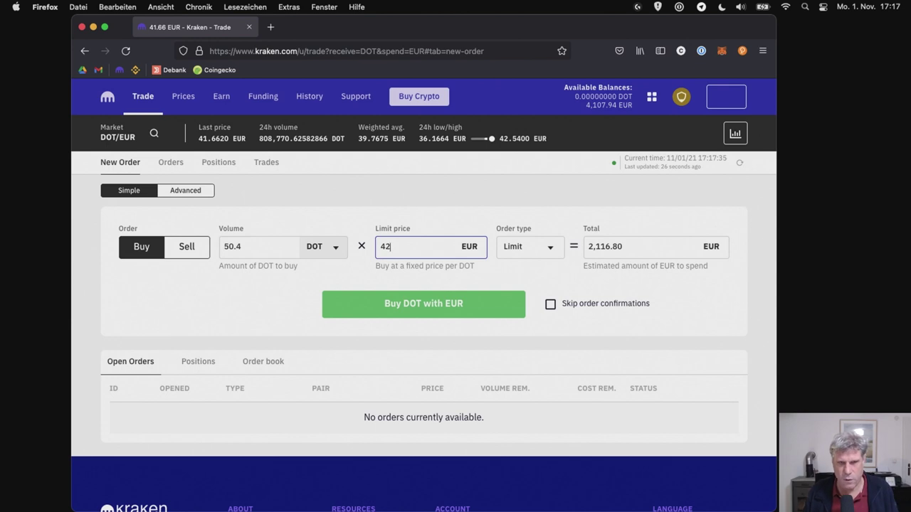
click(644, 249)
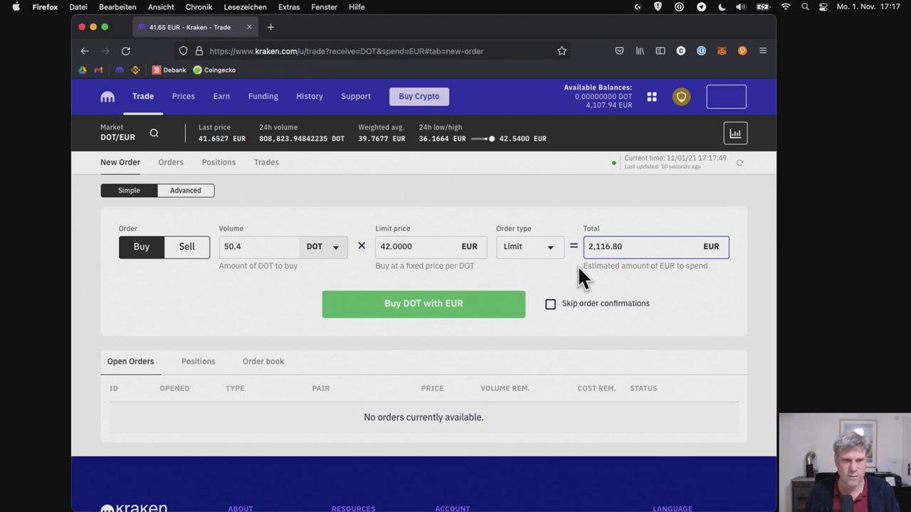
Step: Change the limit price of the DOT order to 41.20 EUR
click(404, 244)
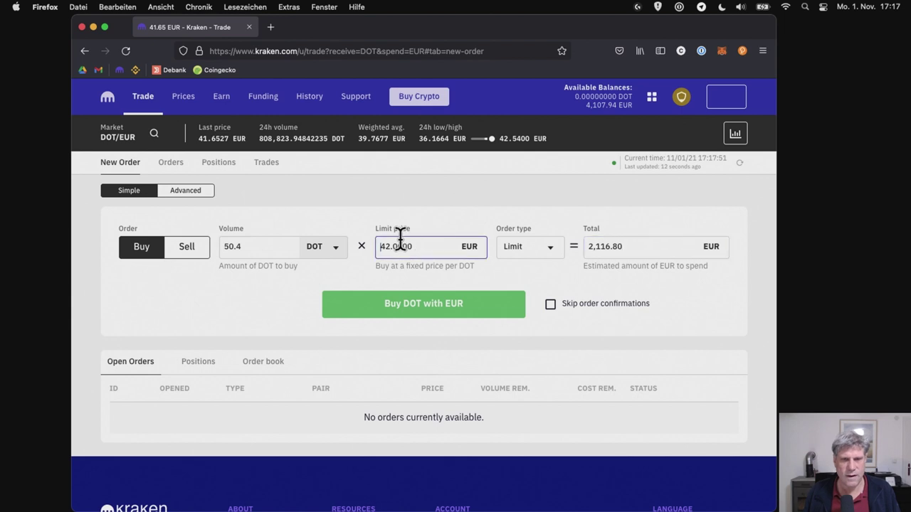
drag(377, 246, 414, 246)
text(11)
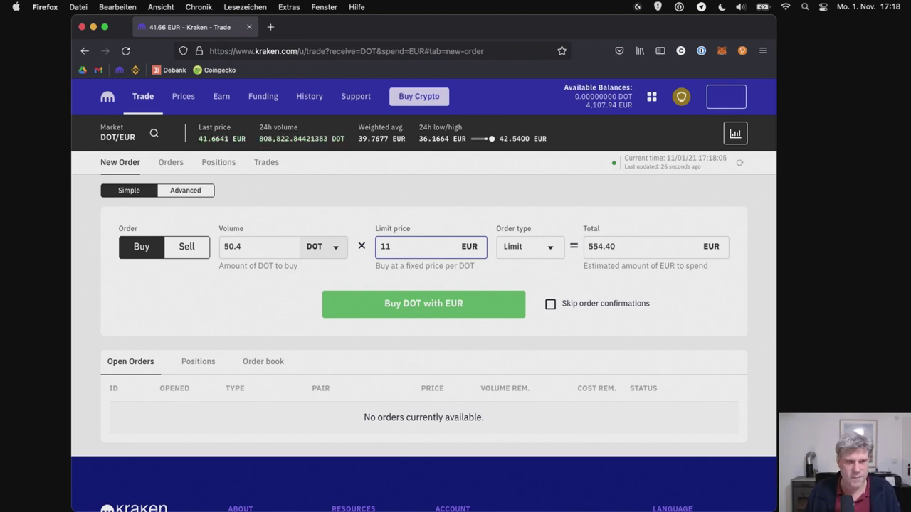
key(BackSpace)
key(BackSpace)
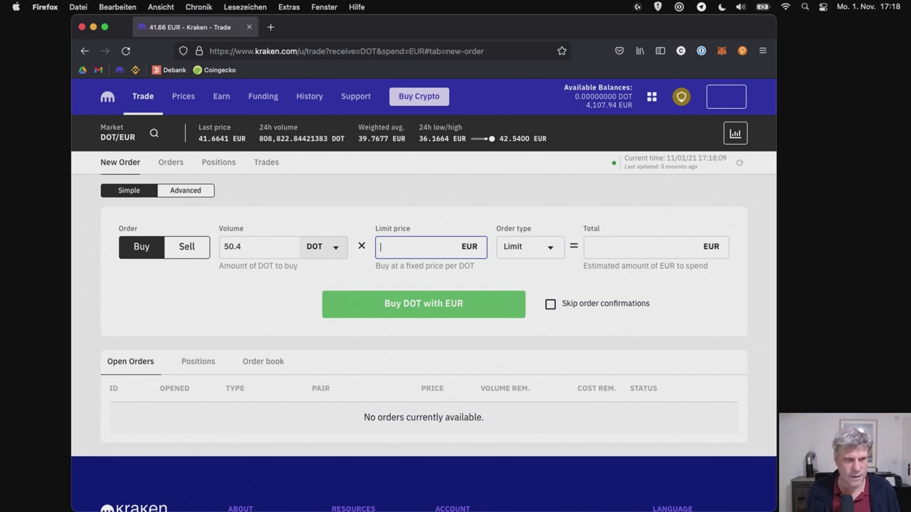
text(41.)
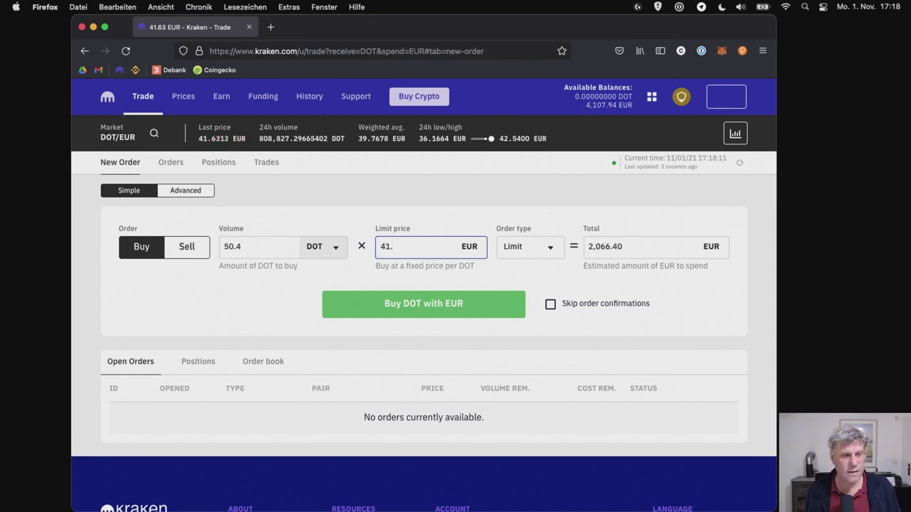
text(20)
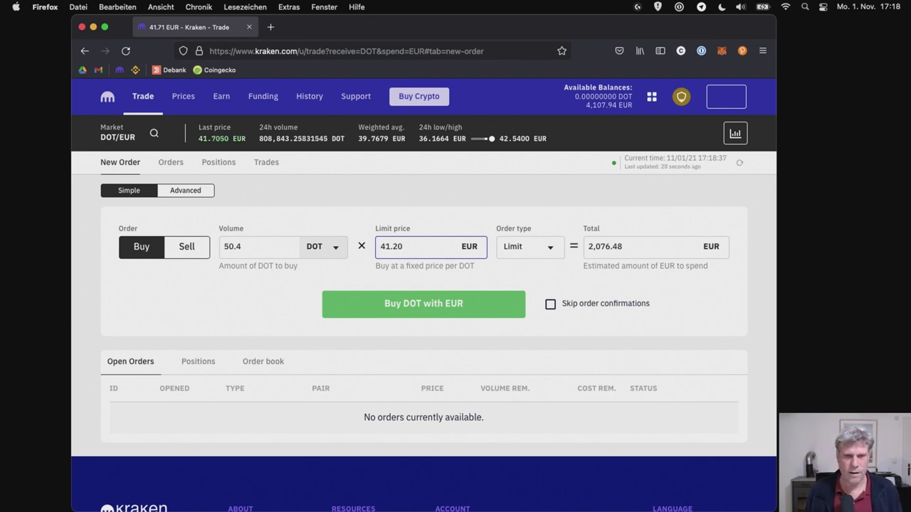
Step: Try a limit price of 41.80 EUR and return the order type to Market
key(BackSpace)
key(BackSpace)
key(BackSpace)
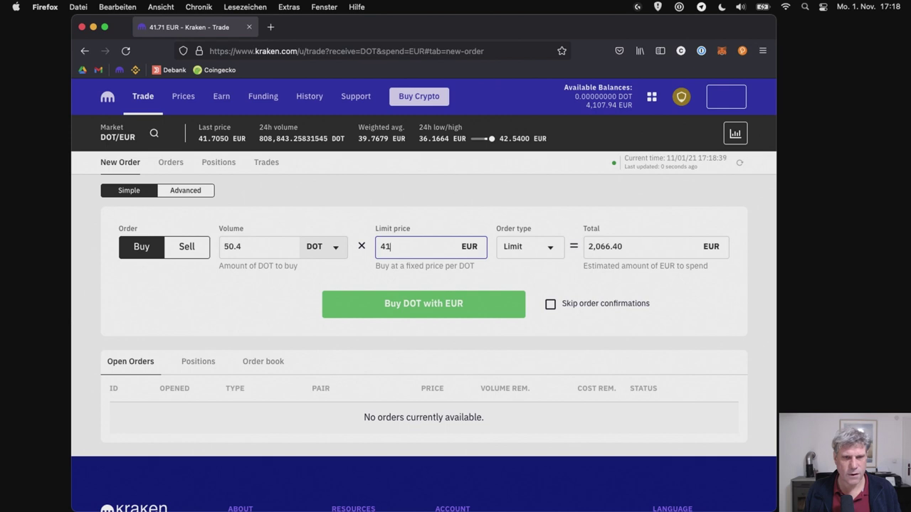
text(.)
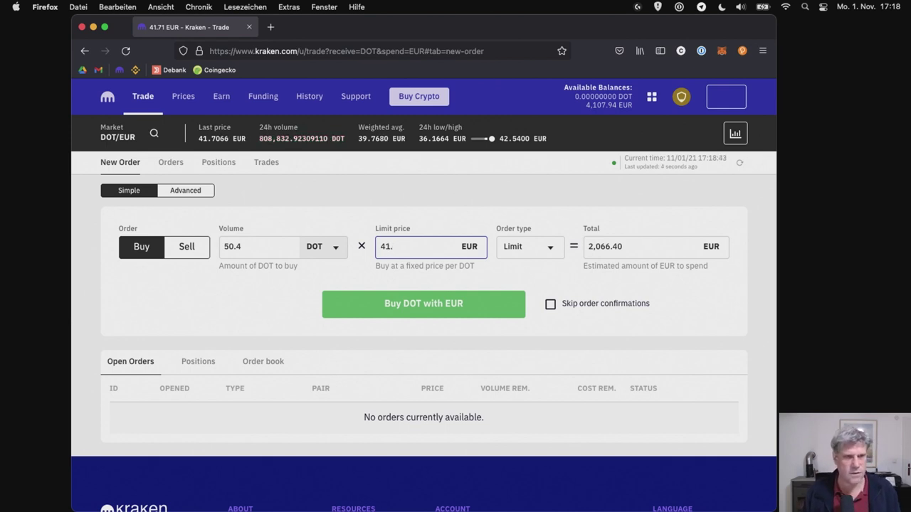
text(7)
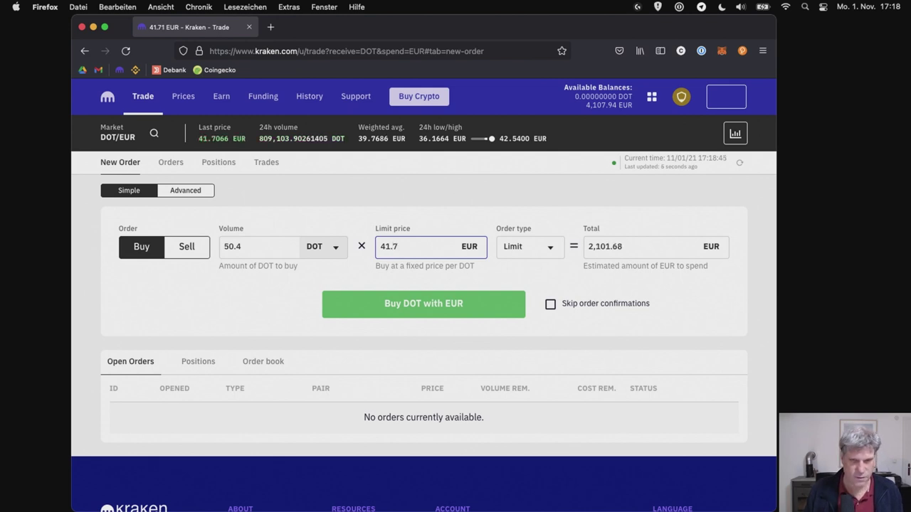
key(BackSpace)
text(80)
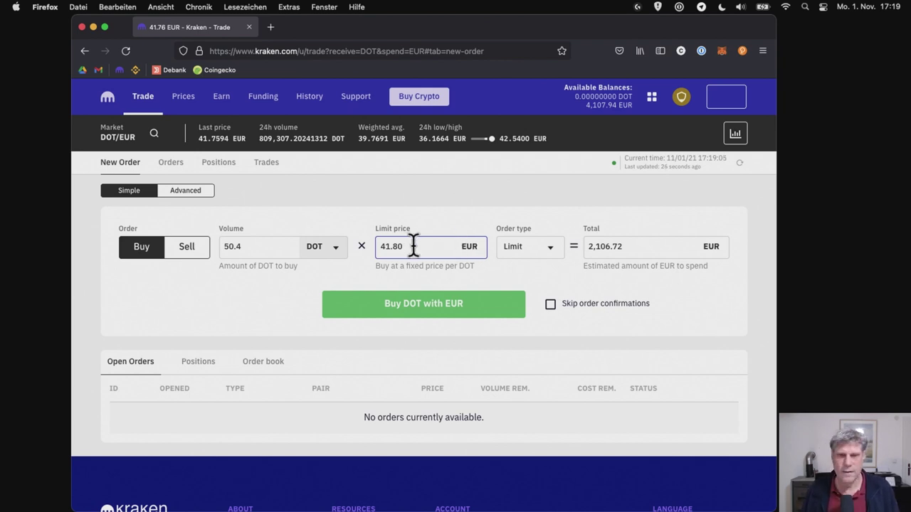
click(501, 250)
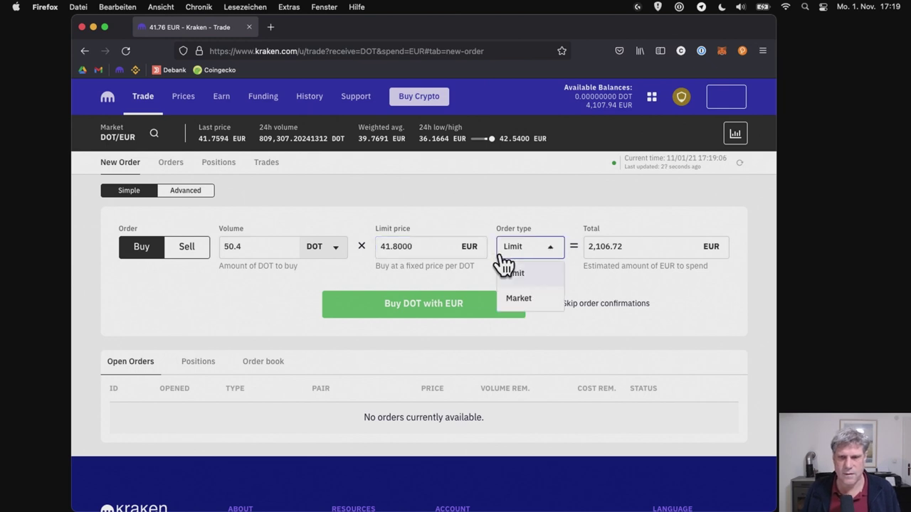
click(516, 300)
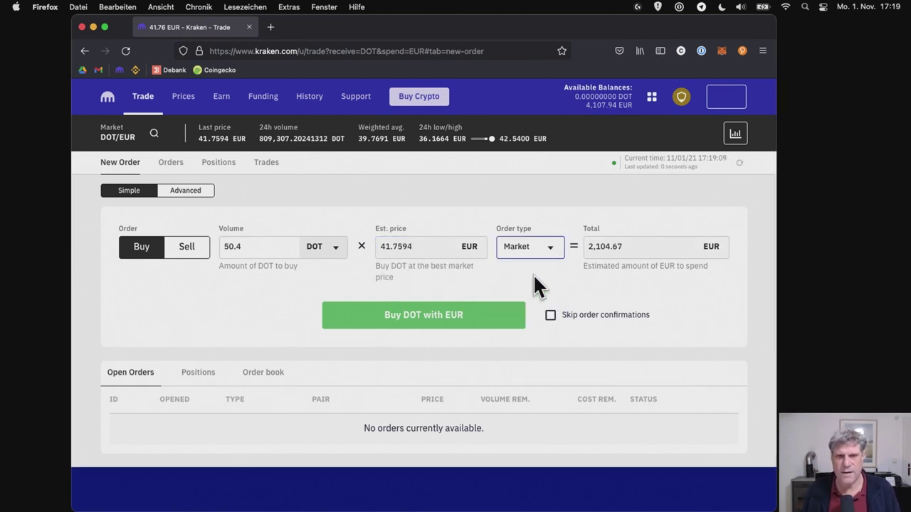
Step: Submit the market order to buy 50.4 DOT with EUR and close the order confirmation
click(454, 307)
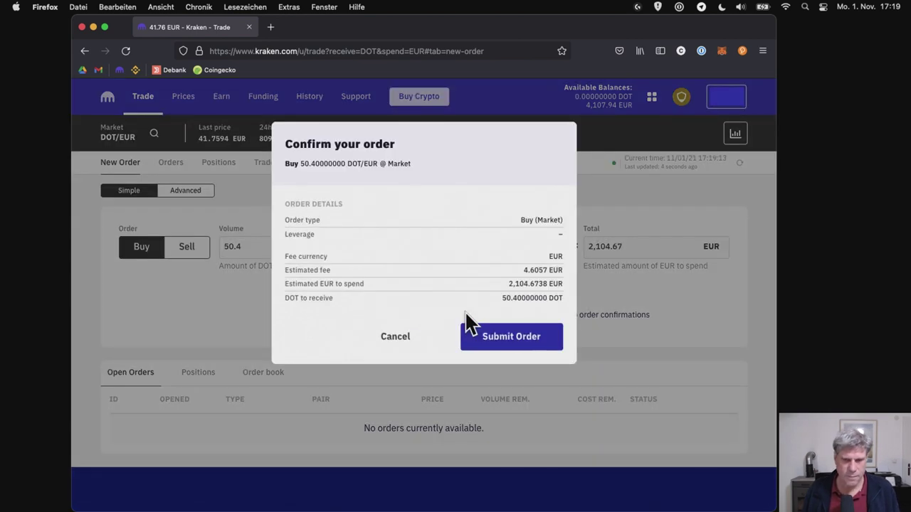
click(507, 331)
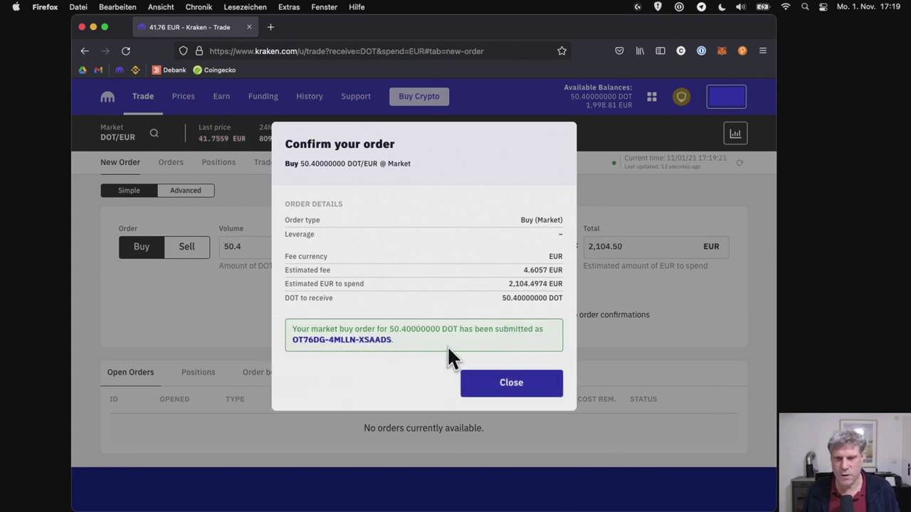
click(507, 385)
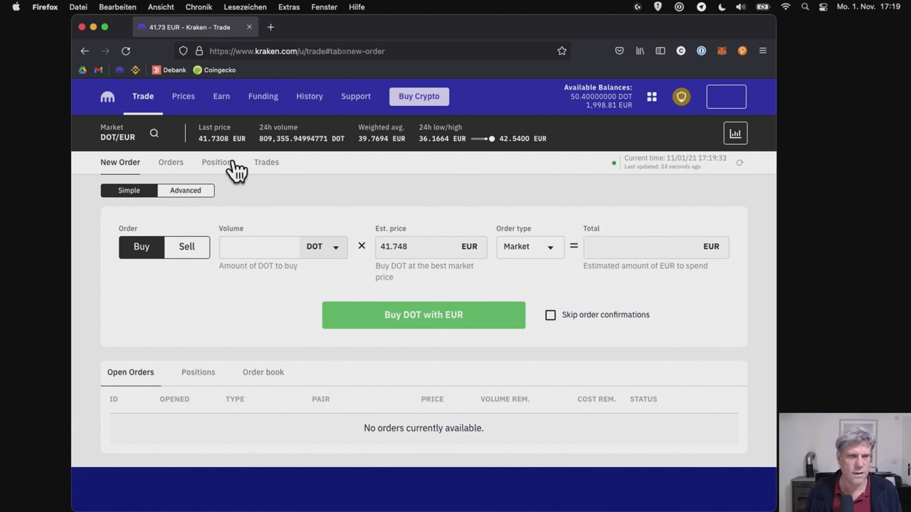
Step: Check the status of the latest DOT/EUR market order in the list of closed orders
click(169, 164)
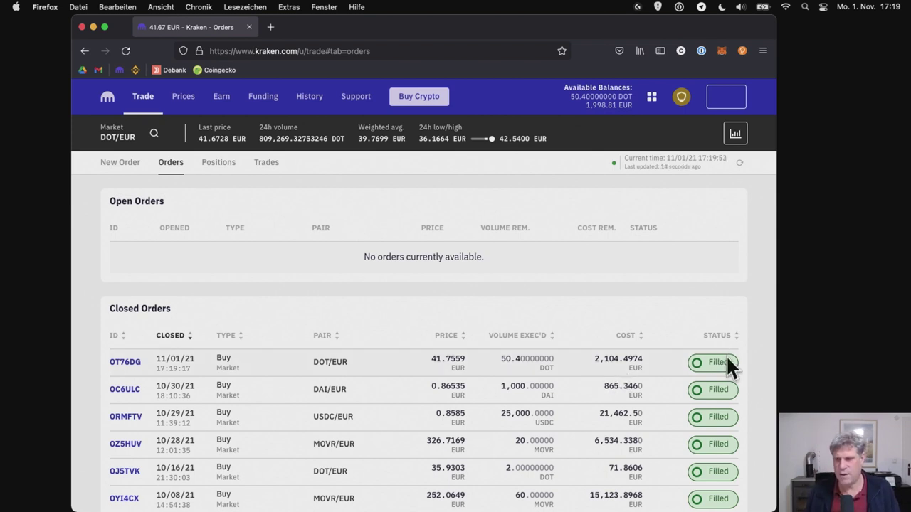
mouse_move(728, 364)
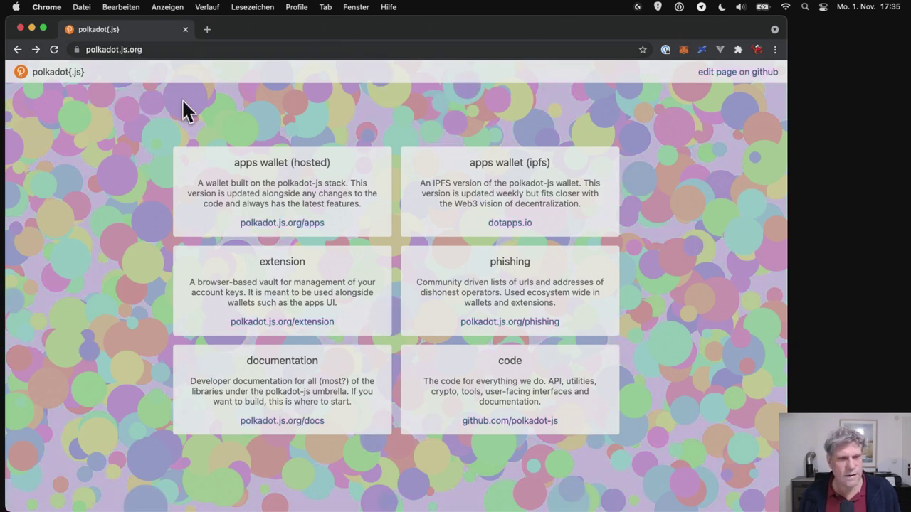
Step: Switch to Chrome and install the polkadot{.js} extension, starting from the extension page on polkadot.js.org
click(322, 325)
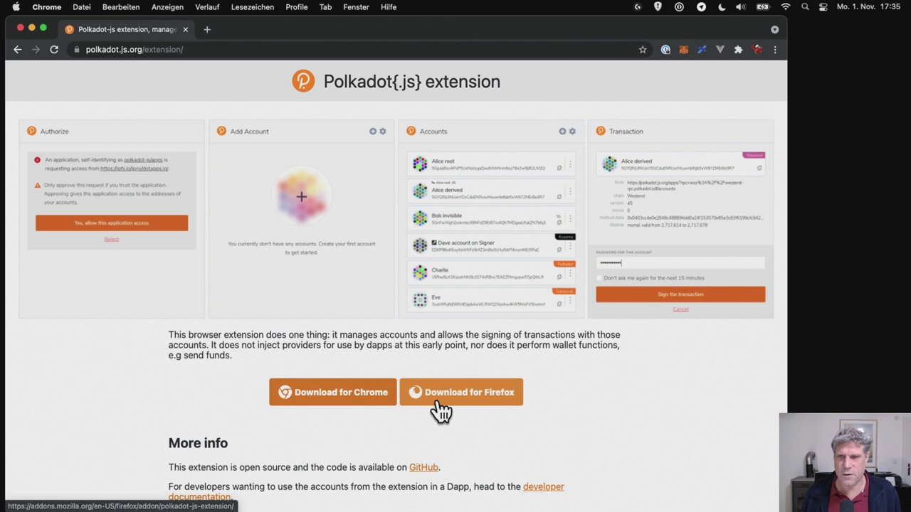
click(368, 403)
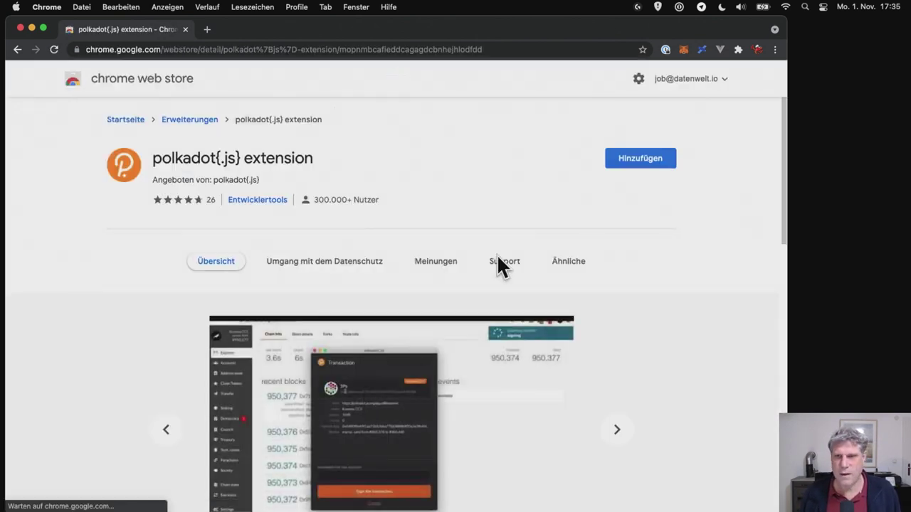
click(643, 162)
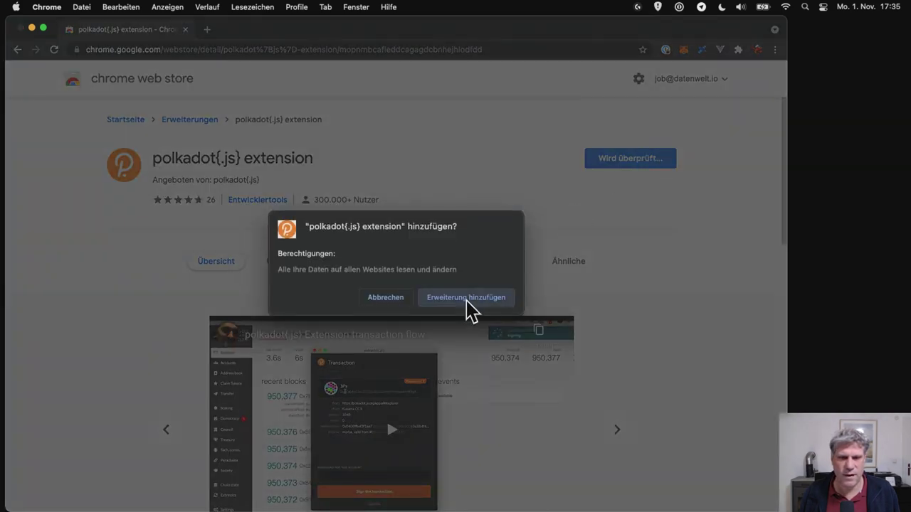
click(466, 305)
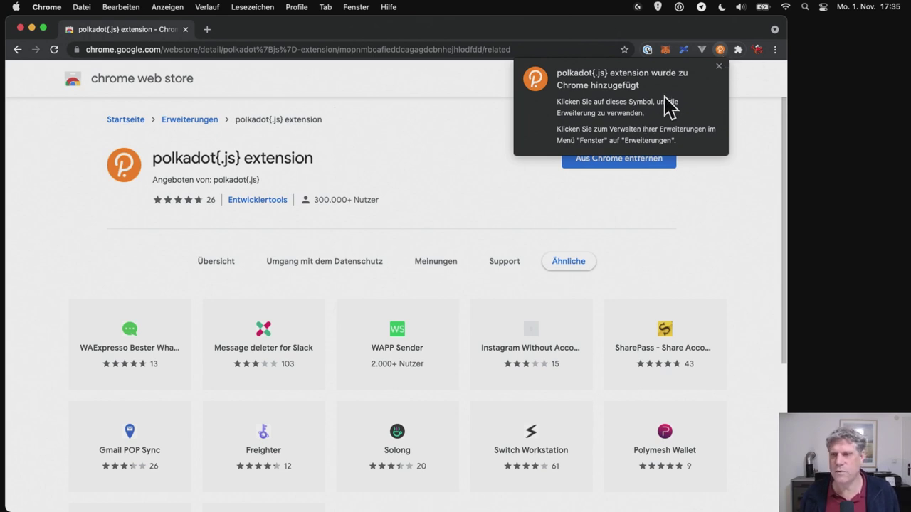
Step: Pin the polkadot{.js} extension so it stays directly accessible in the browser
click(737, 50)
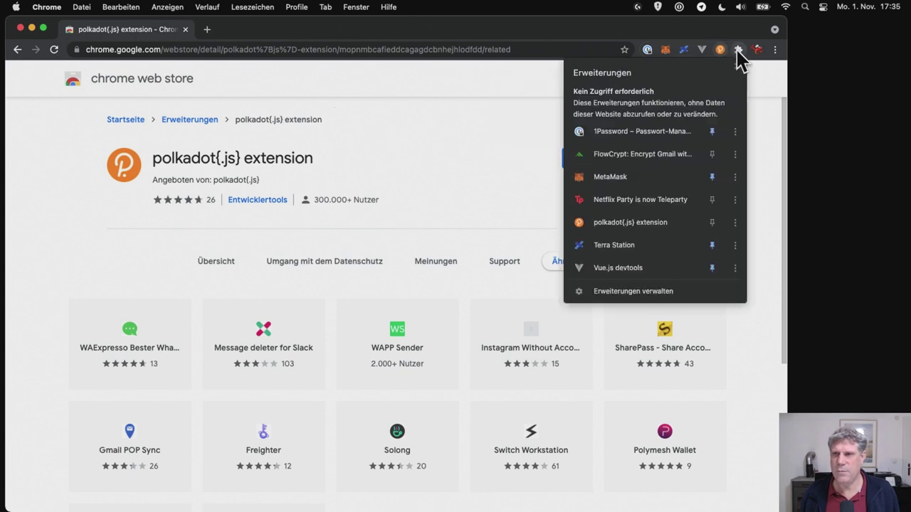
click(735, 49)
click(737, 51)
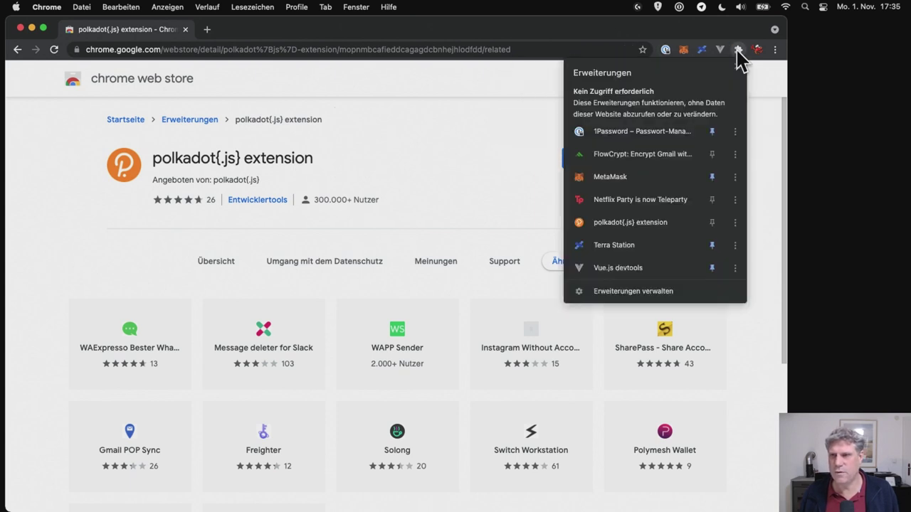
click(712, 222)
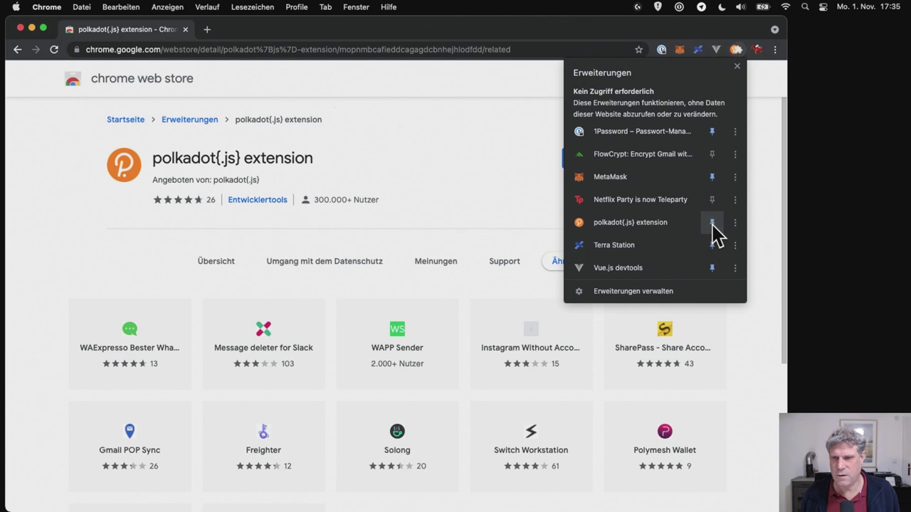
click(725, 32)
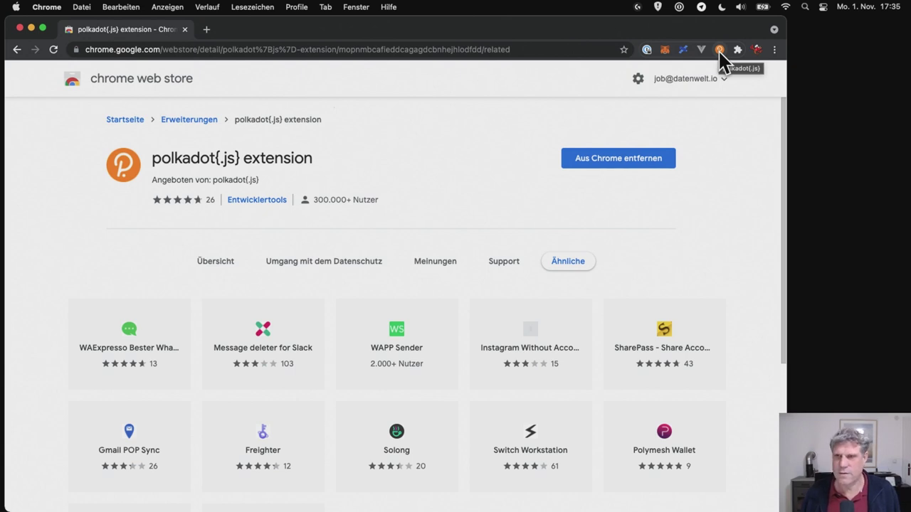
Step: Open the polkadot{.js} extension, accept its welcome notes and start creating a new account
click(718, 50)
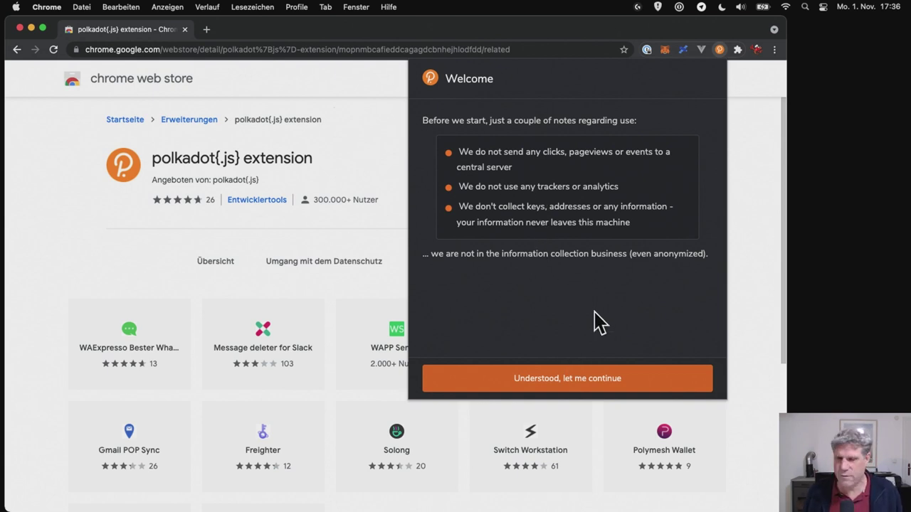
click(579, 377)
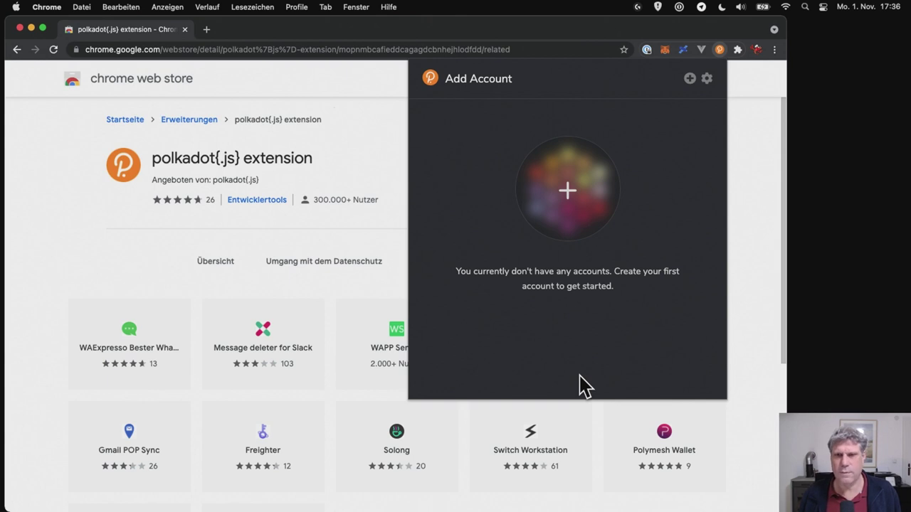
click(690, 80)
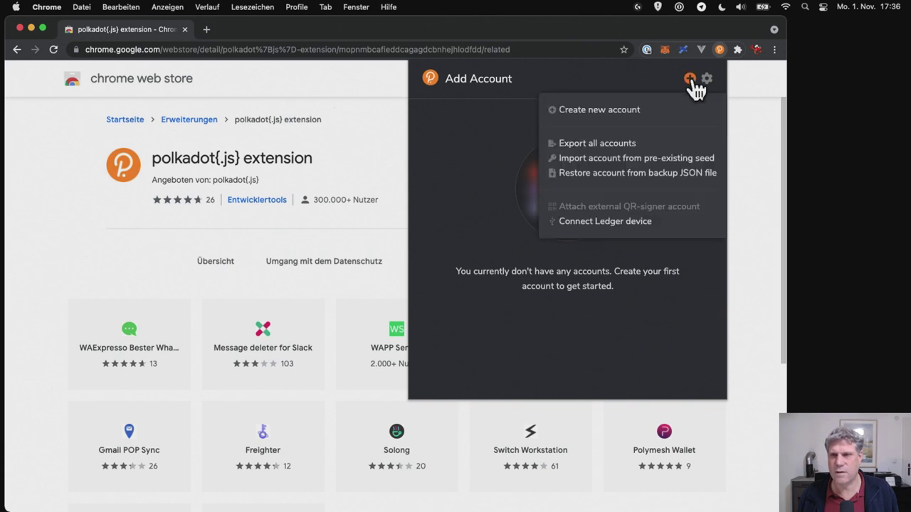
click(638, 114)
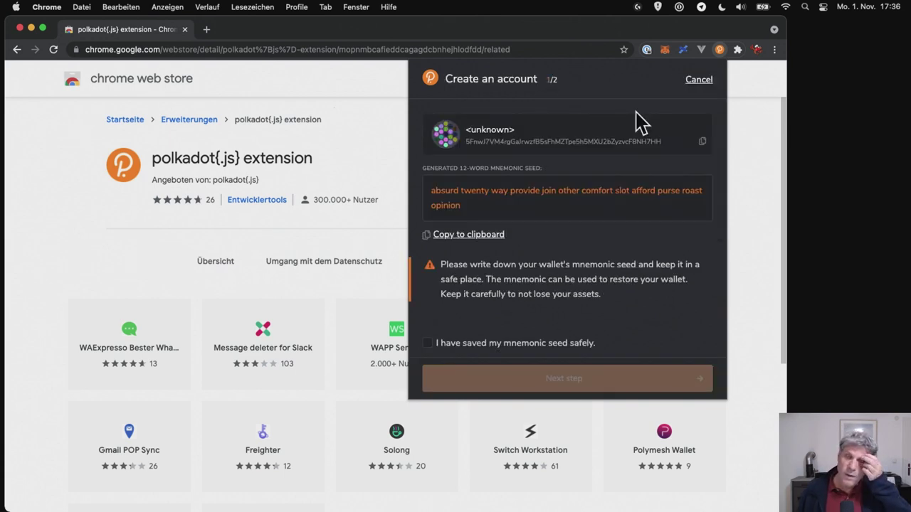
Step: Highlight the address of the new account to examine it
double_click(614, 138)
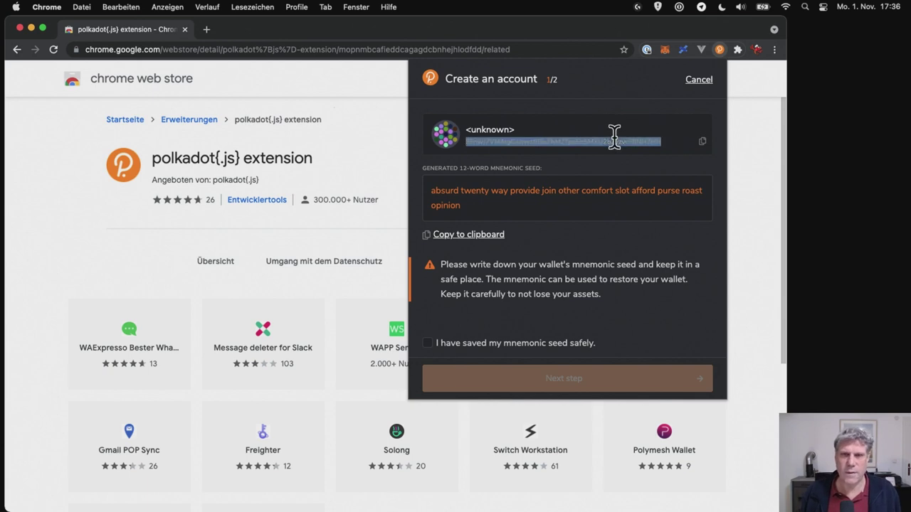
click(532, 159)
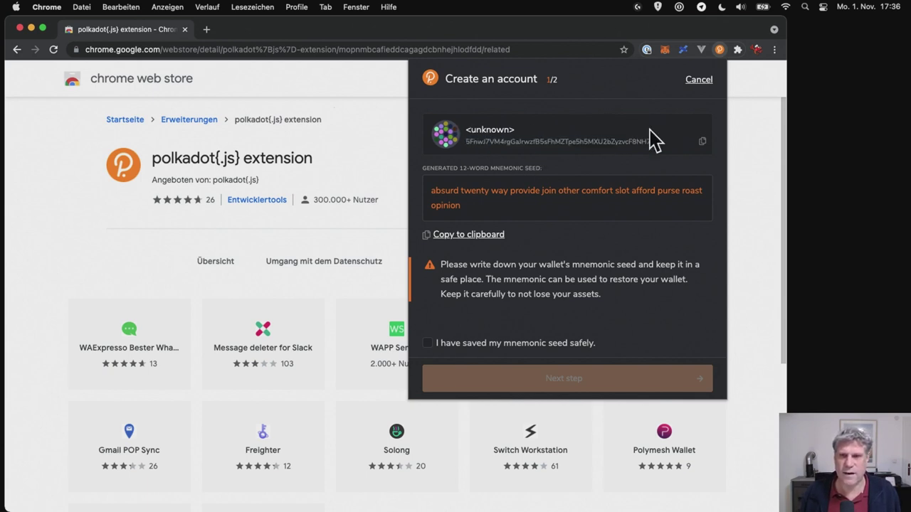
double_click(672, 146)
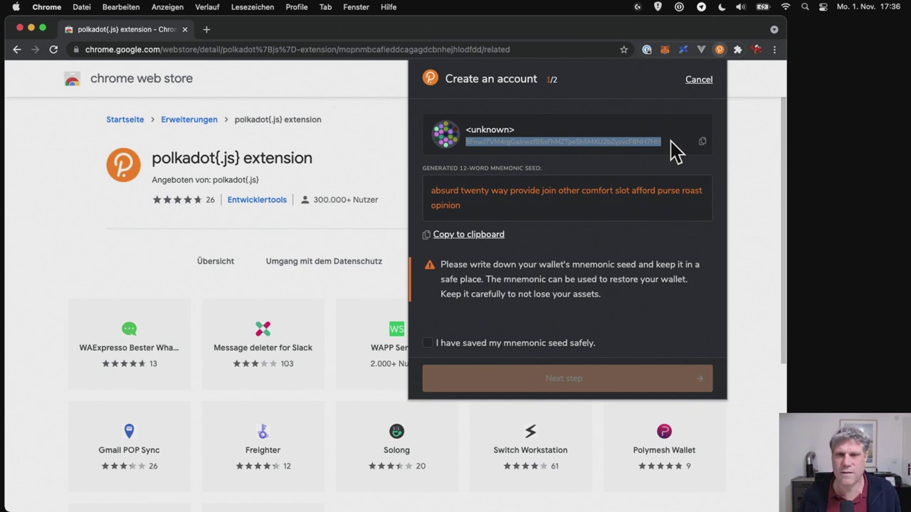
click(656, 153)
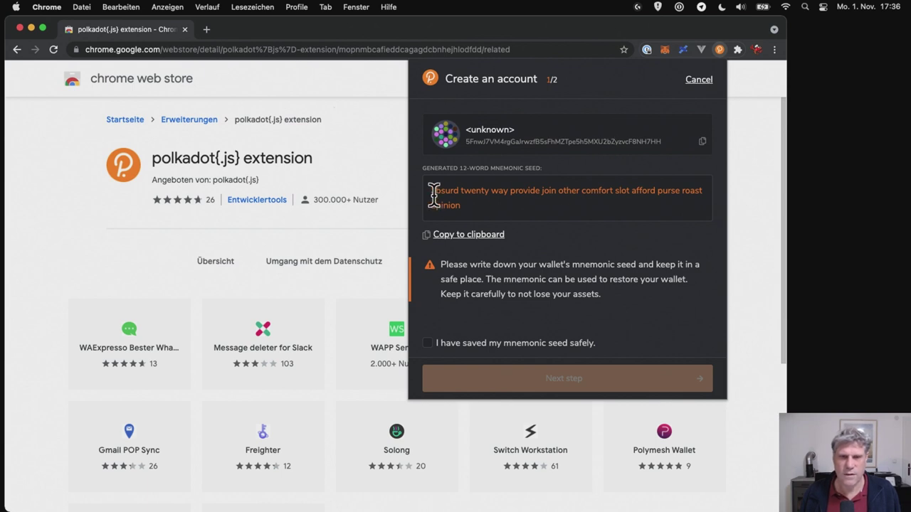
Step: Examine the generated 12-word mnemonic seed and its backup warning, highlighting the words as needed
drag(429, 191, 488, 206)
click(490, 206)
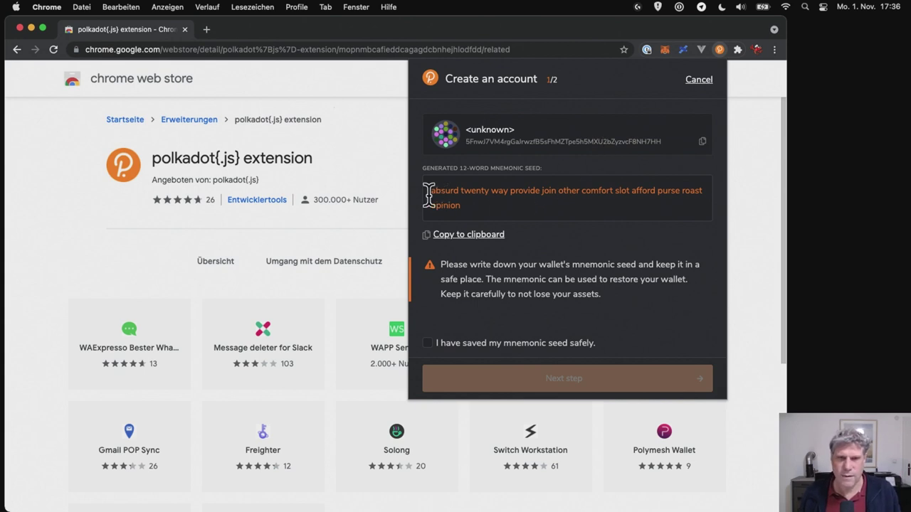
drag(431, 192, 512, 204)
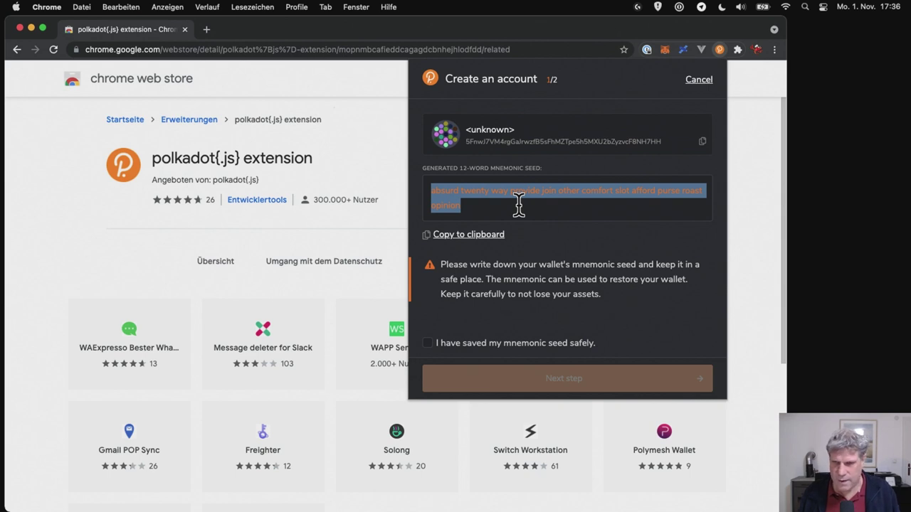
click(518, 204)
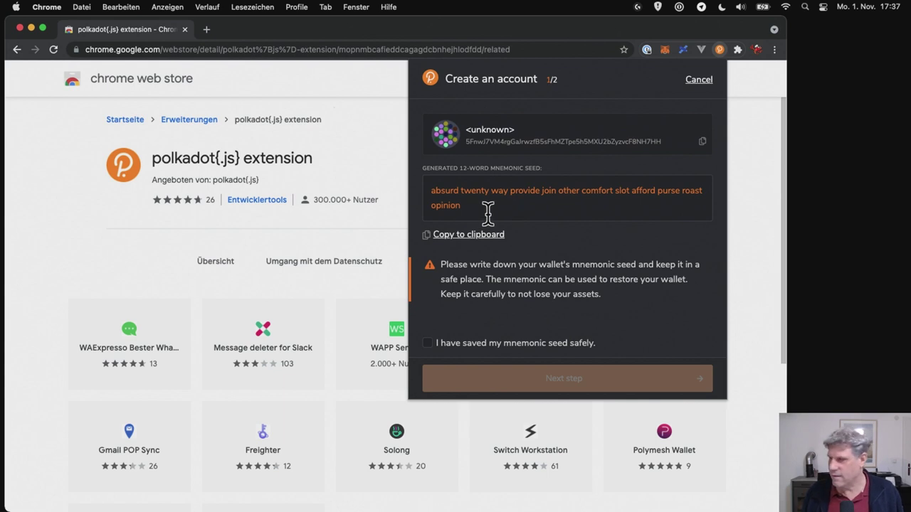
drag(431, 189, 496, 206)
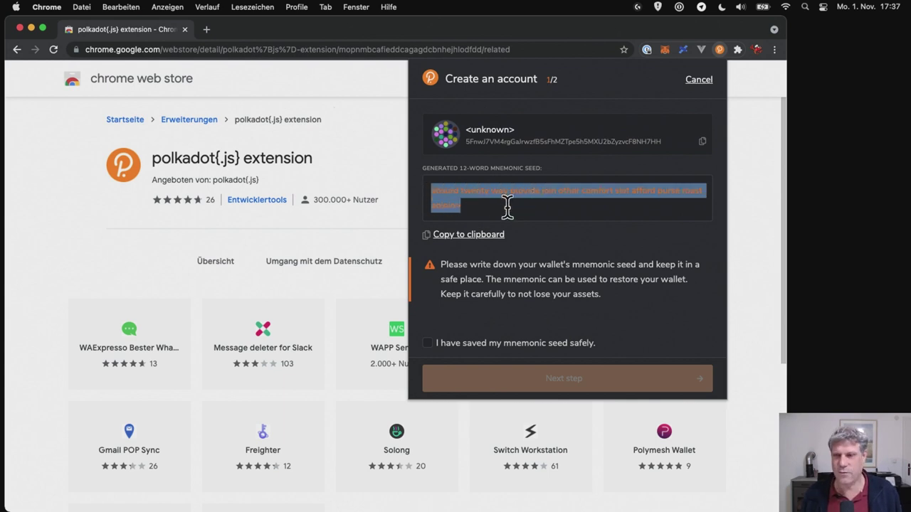
click(507, 206)
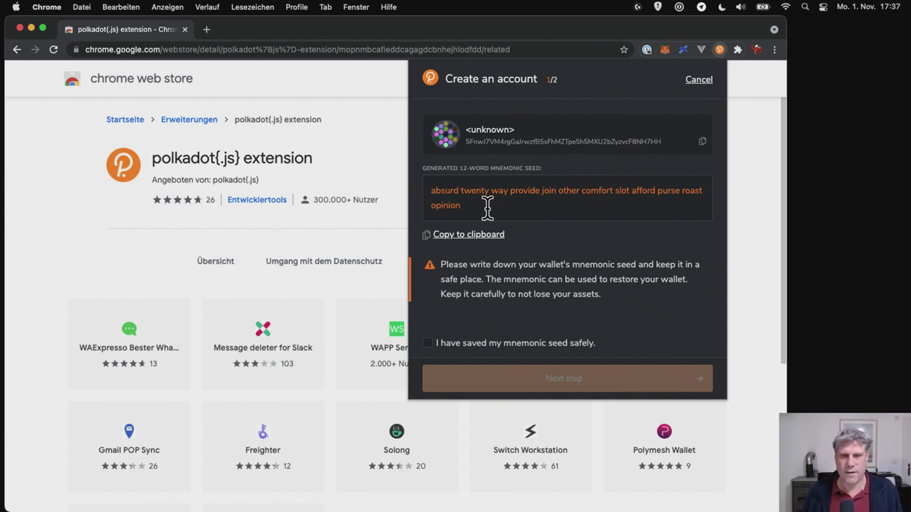
drag(433, 192, 519, 200)
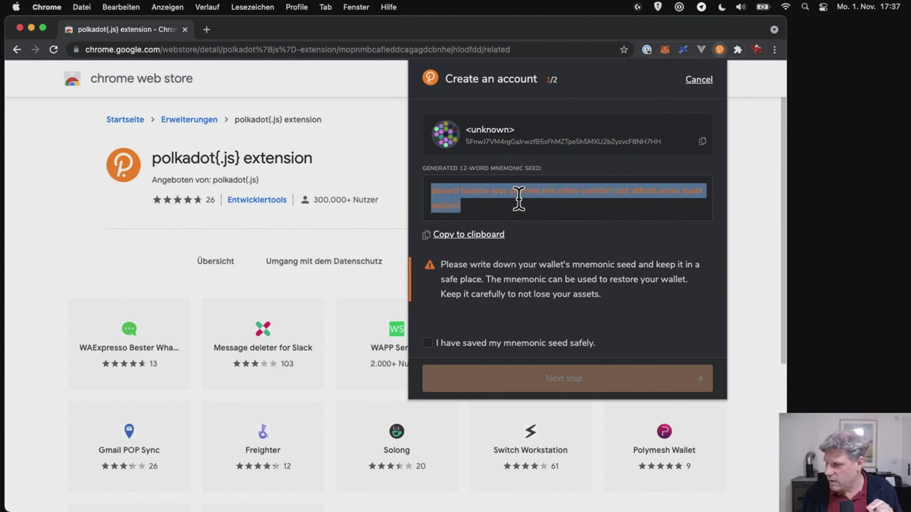
click(519, 201)
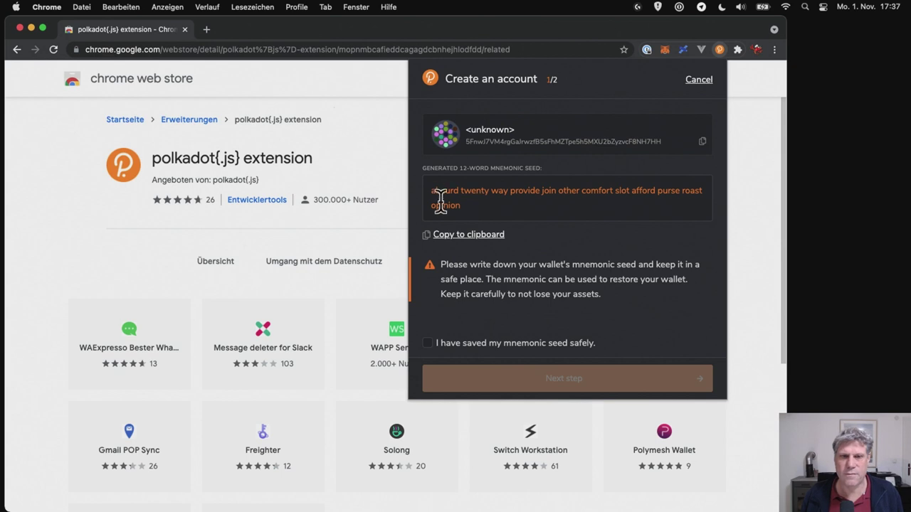
drag(429, 189, 495, 205)
click(495, 205)
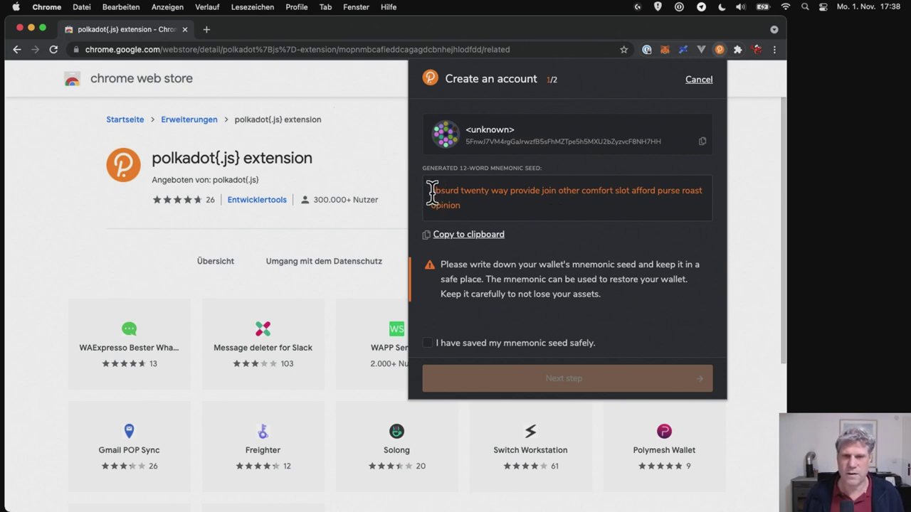
drag(432, 191, 496, 214)
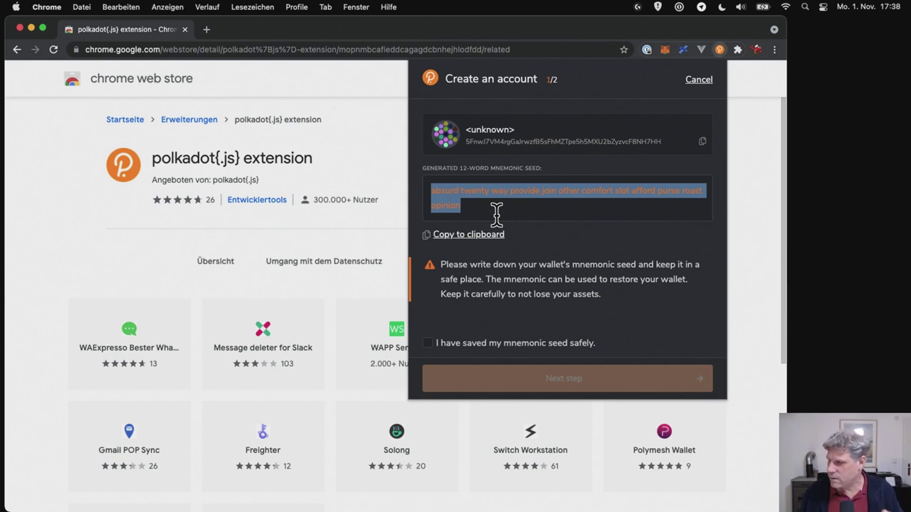
click(496, 212)
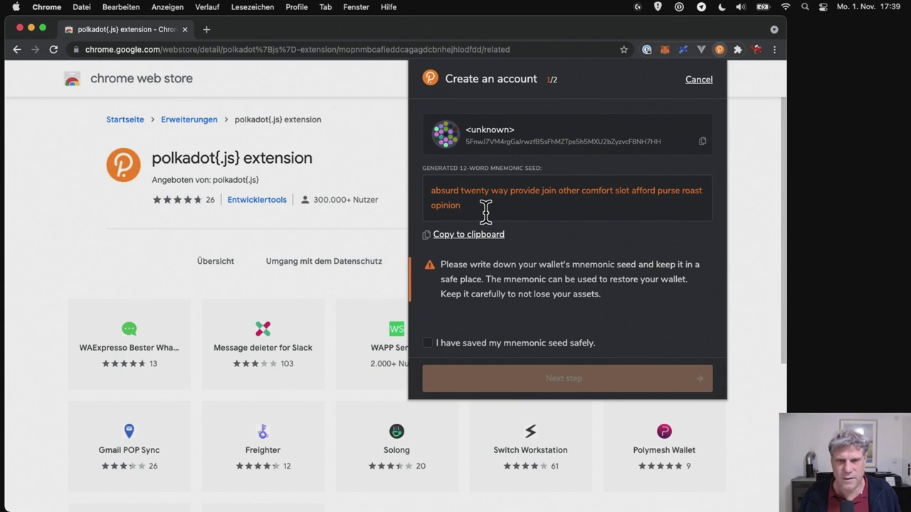
click(476, 244)
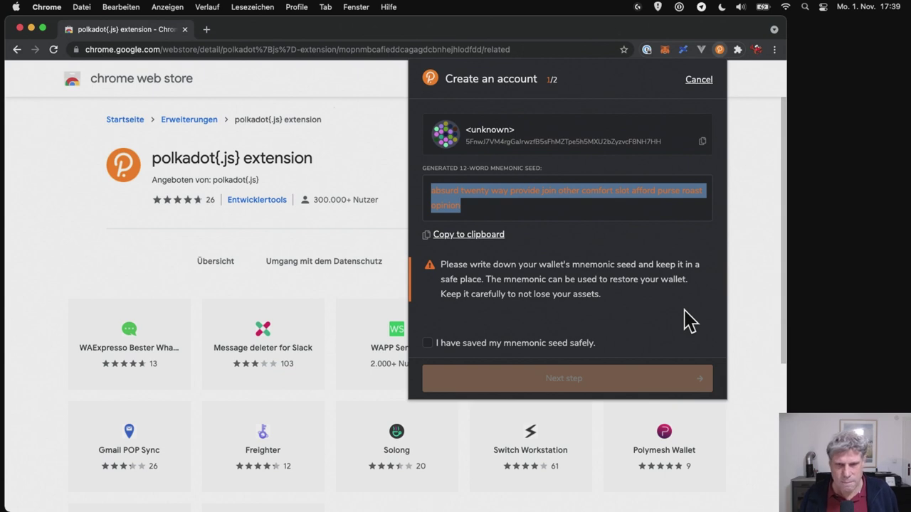
click(572, 277)
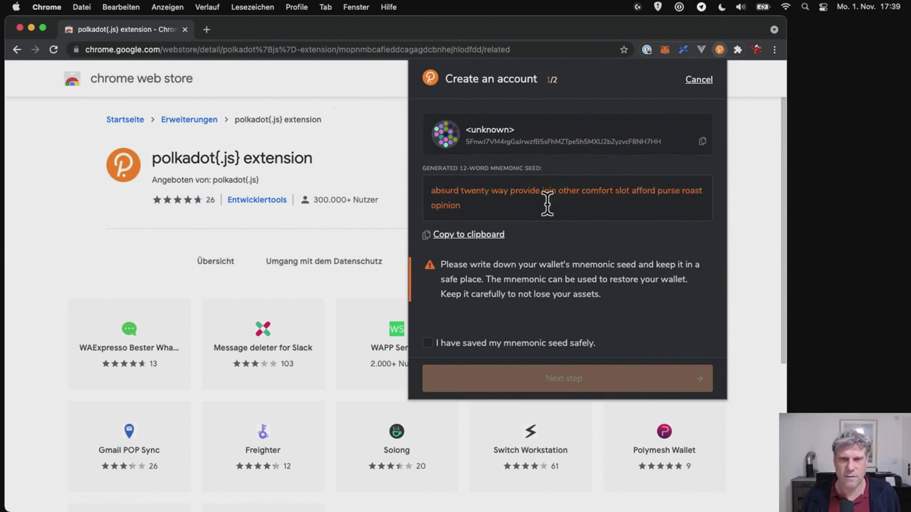
click(432, 189)
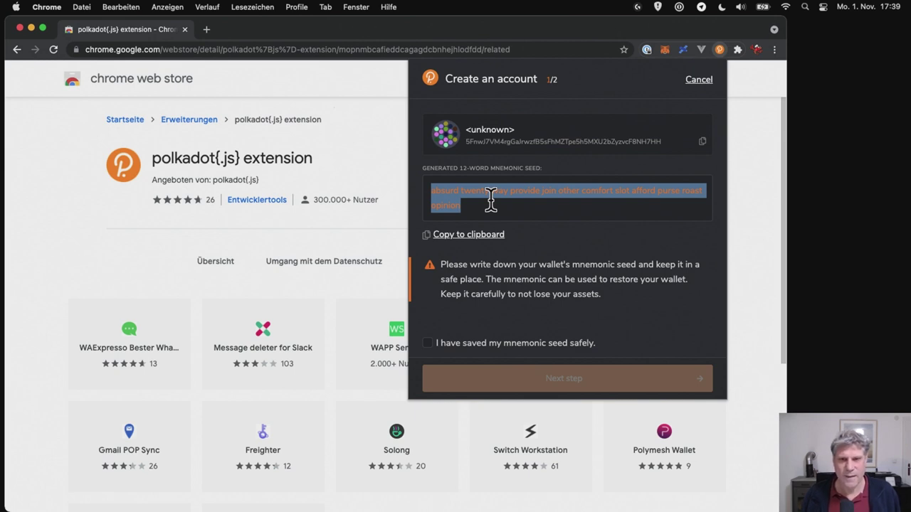
click(516, 313)
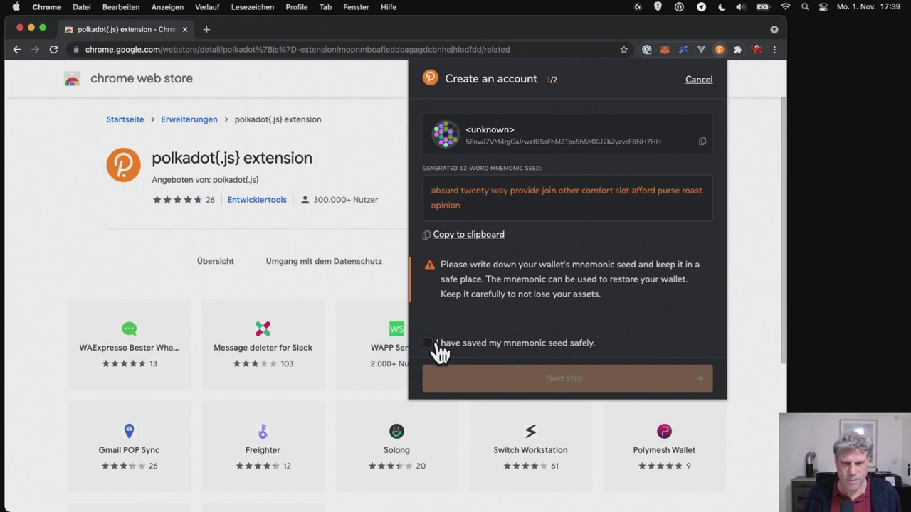
Step: Confirm that the mnemonic seed is saved, proceed, and keep the new account's network at Allow use on any chain
click(464, 345)
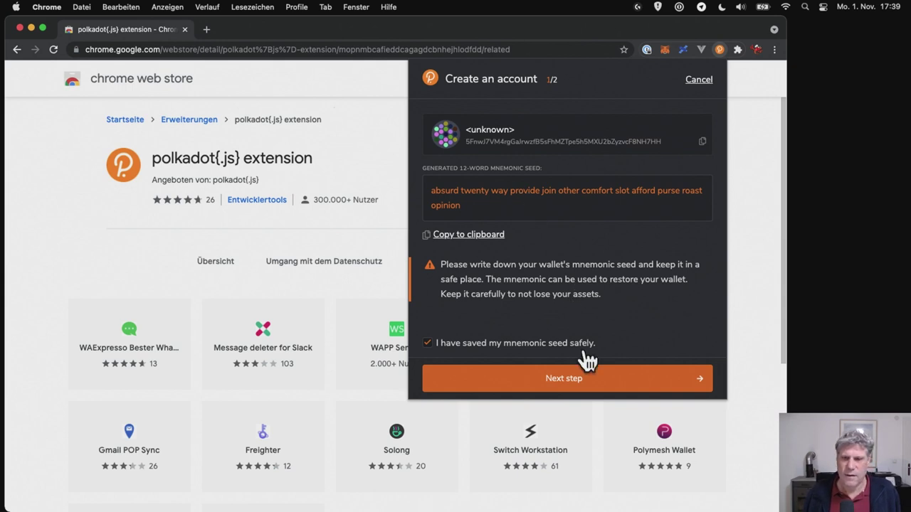
click(567, 379)
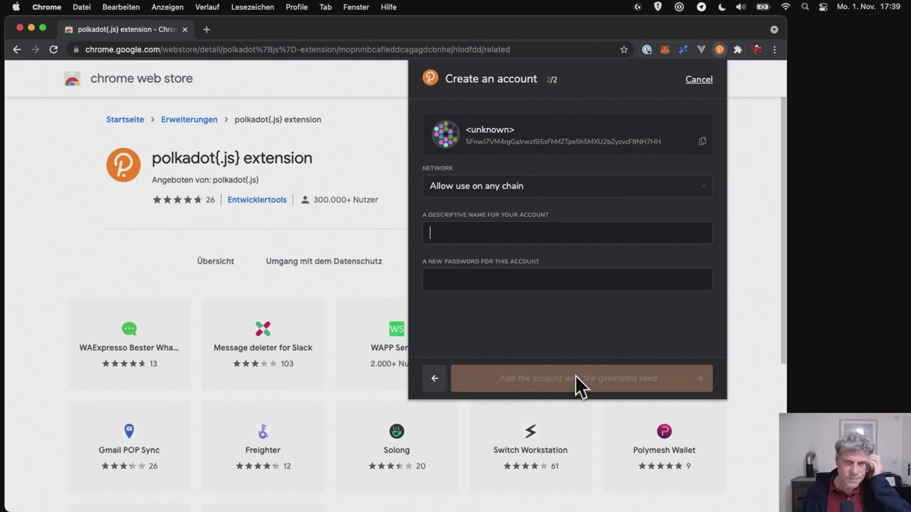
click(456, 187)
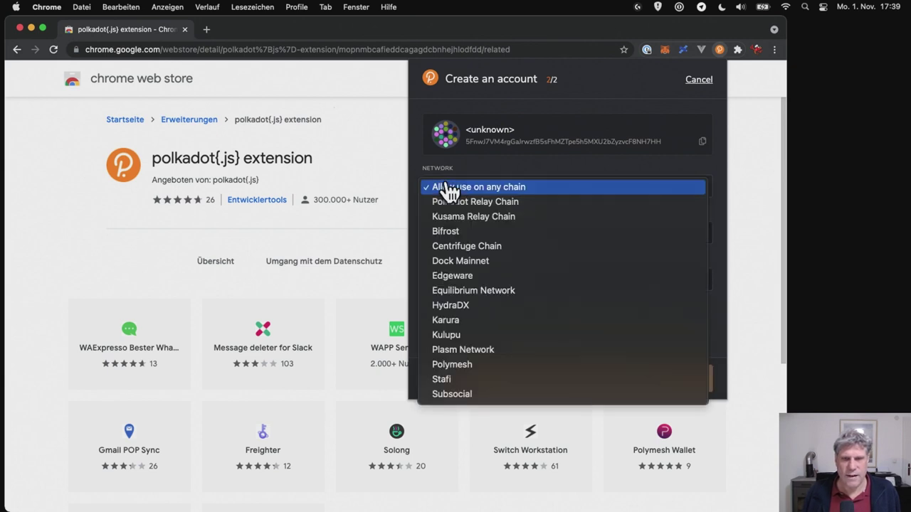
click(494, 193)
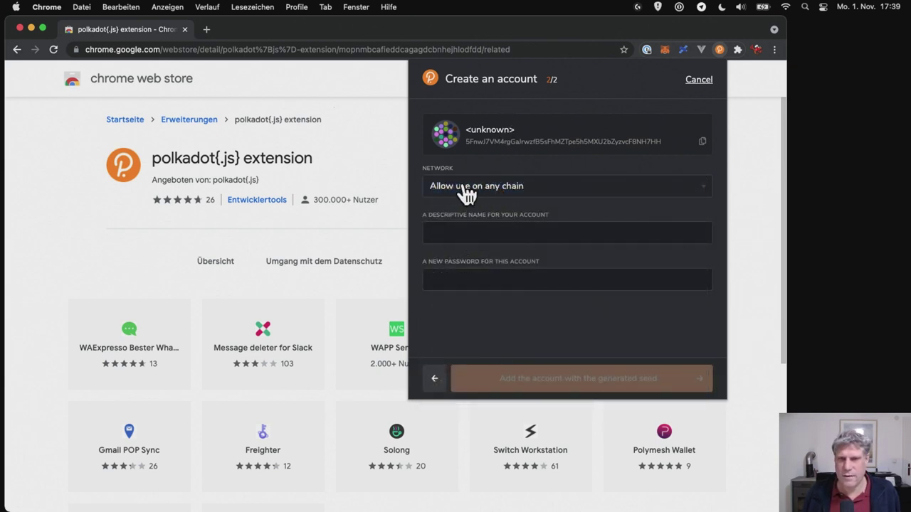
click(698, 188)
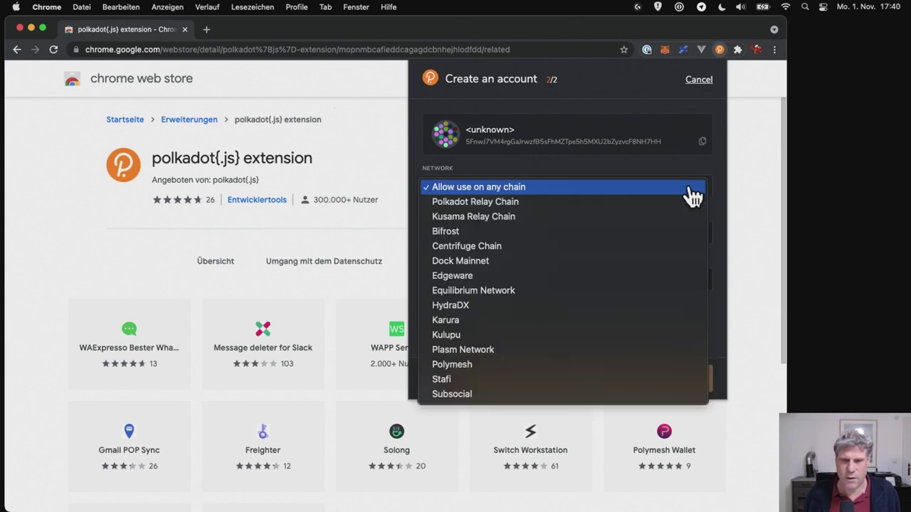
click(600, 193)
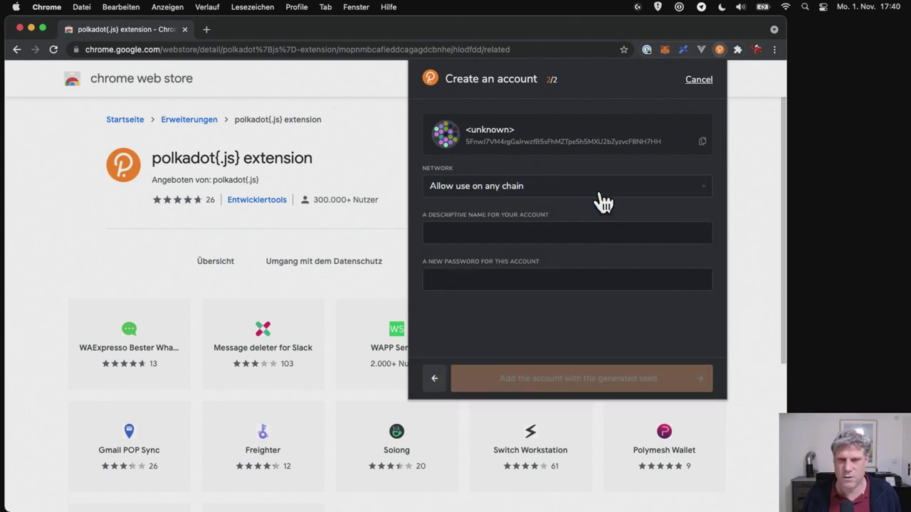
Step: Name the new account Crowdloan Wallet
click(564, 235)
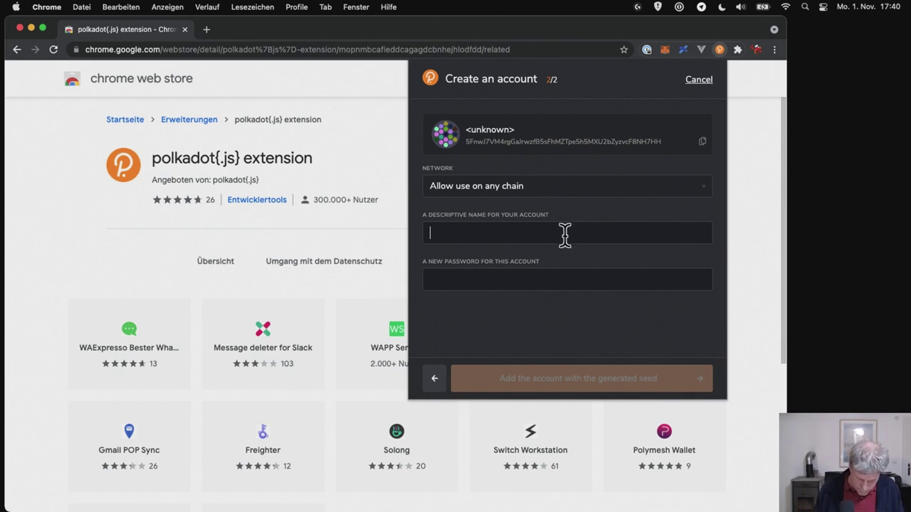
text(Crowd)
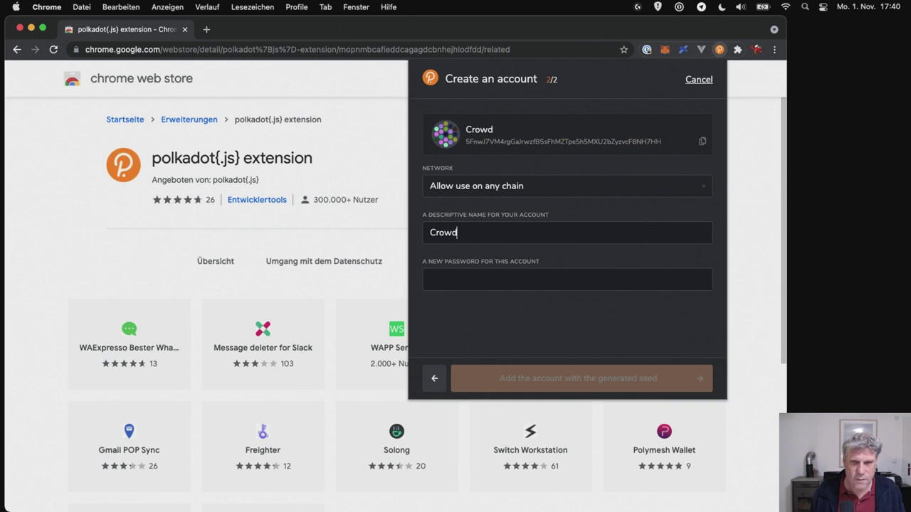
text(loan Wallet)
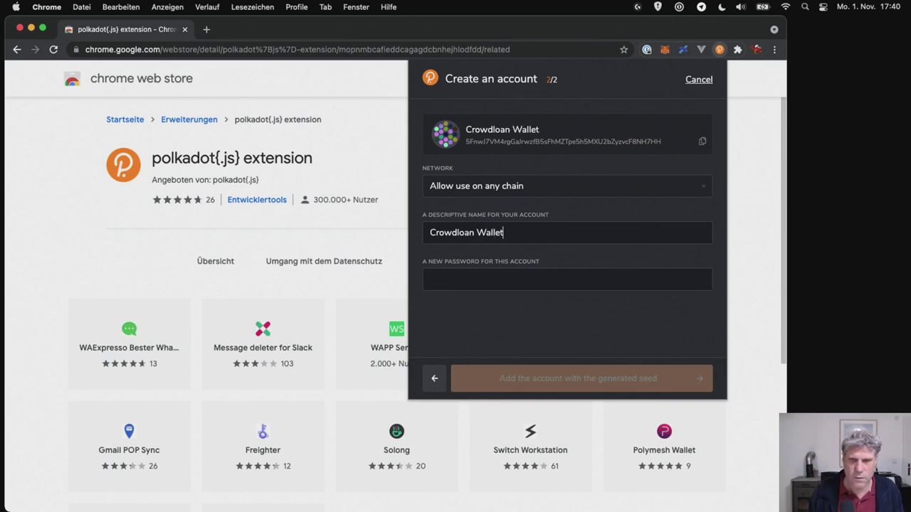
Step: Enter and repeat a new password for the account, and add the account with the generated seed
key(Tab)
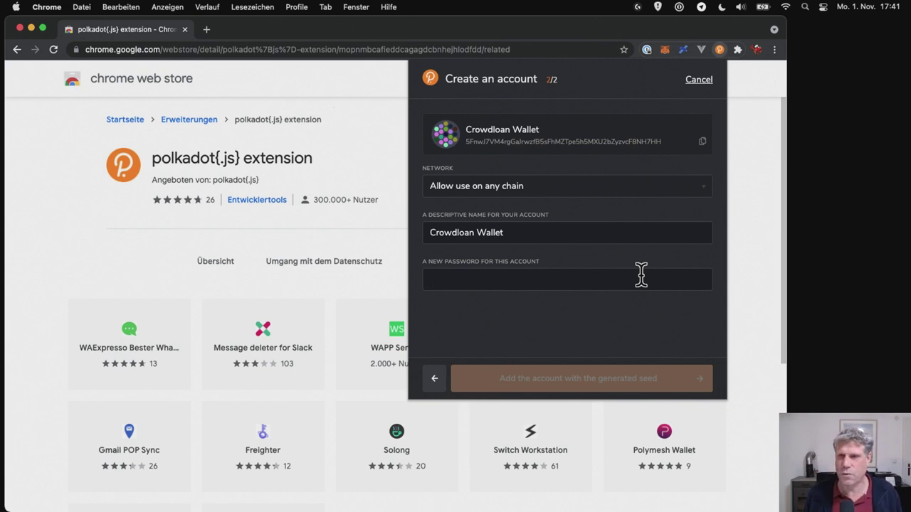
text(a)
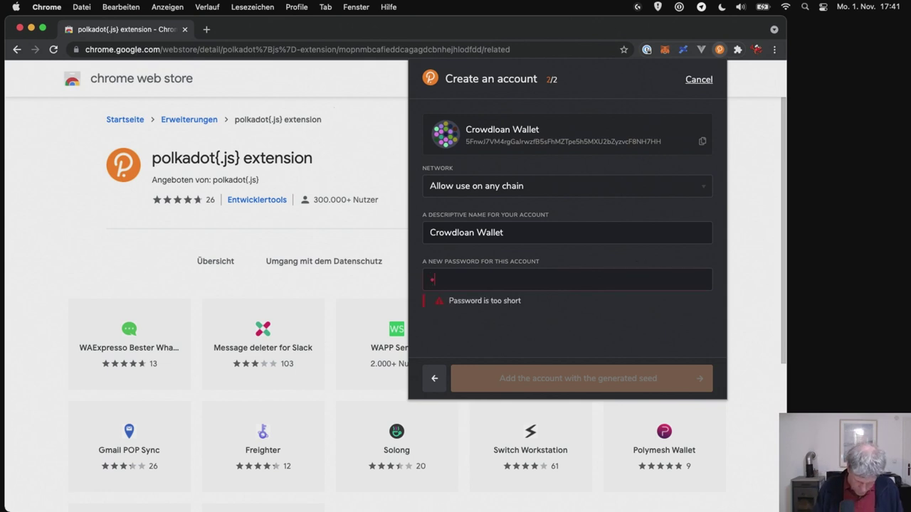
text(•••••••)
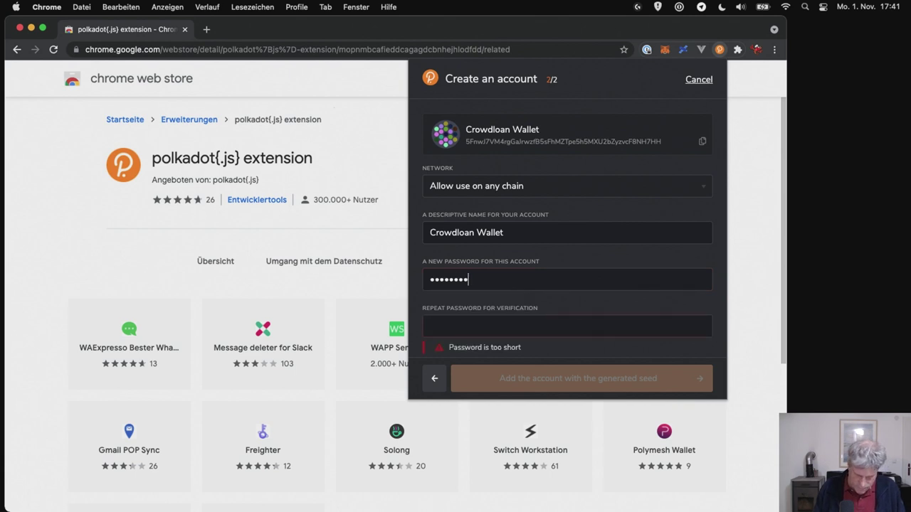
text(•••••)
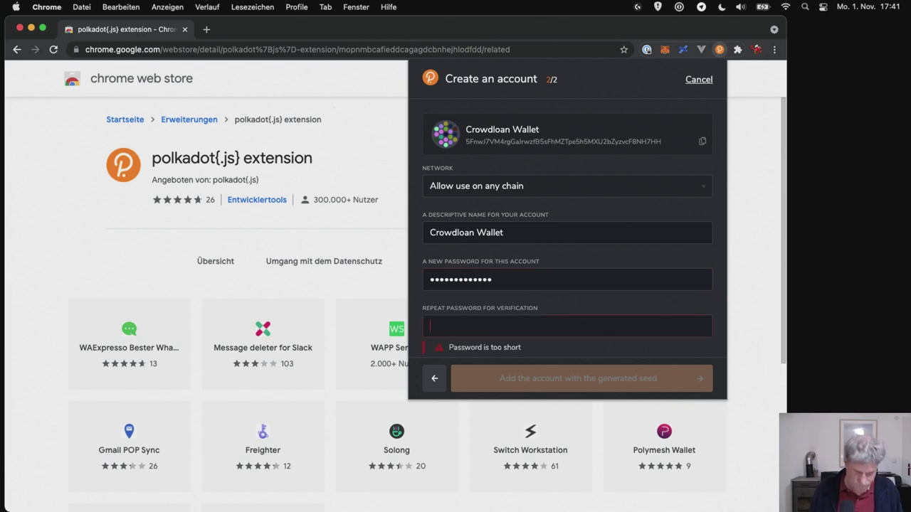
text(••••••••)
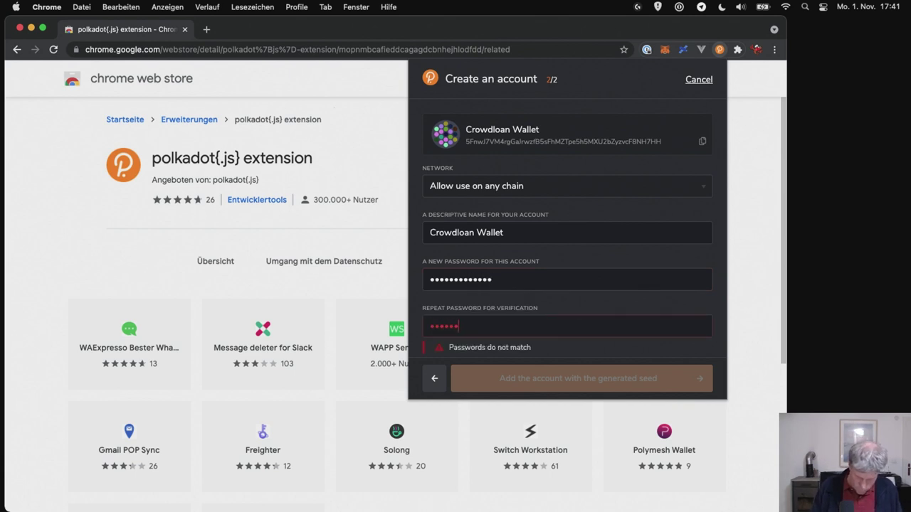
text(•••••)
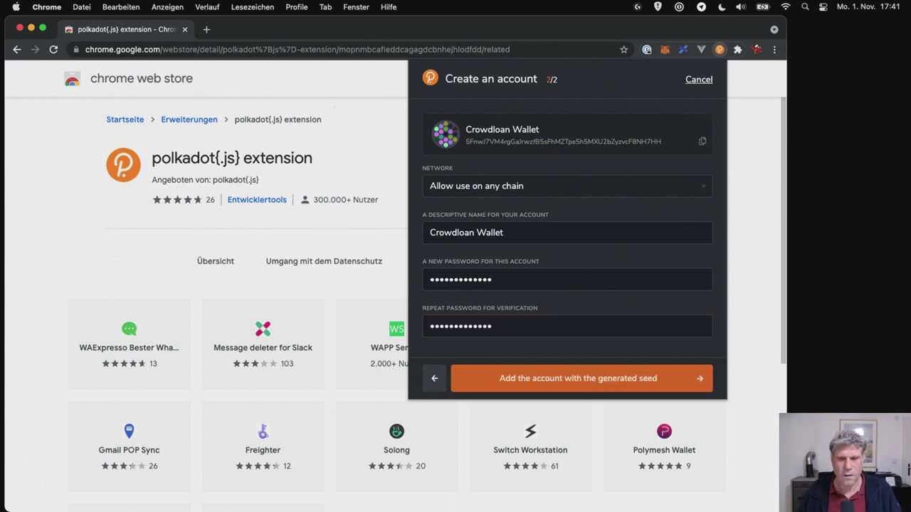
click(628, 378)
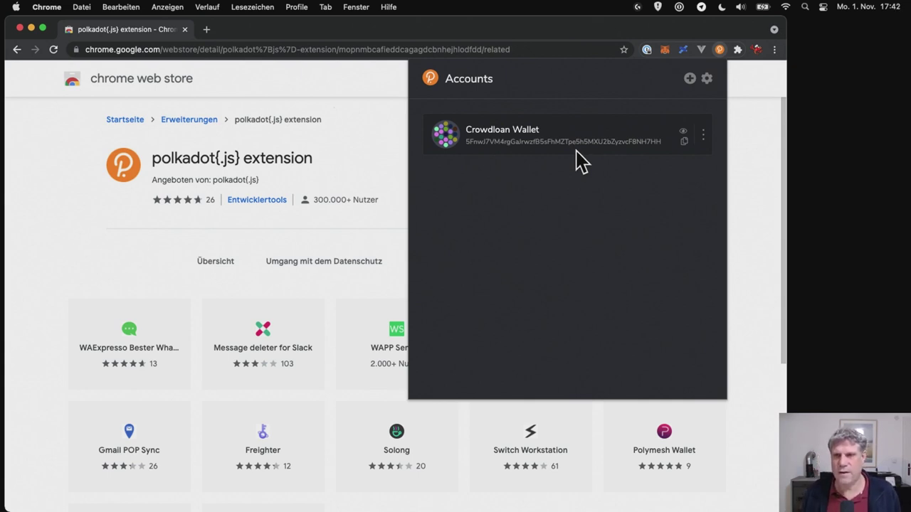
Step: Restrict the Crowdloan Wallet account to the Polkadot Relay Chain and close its options
click(702, 139)
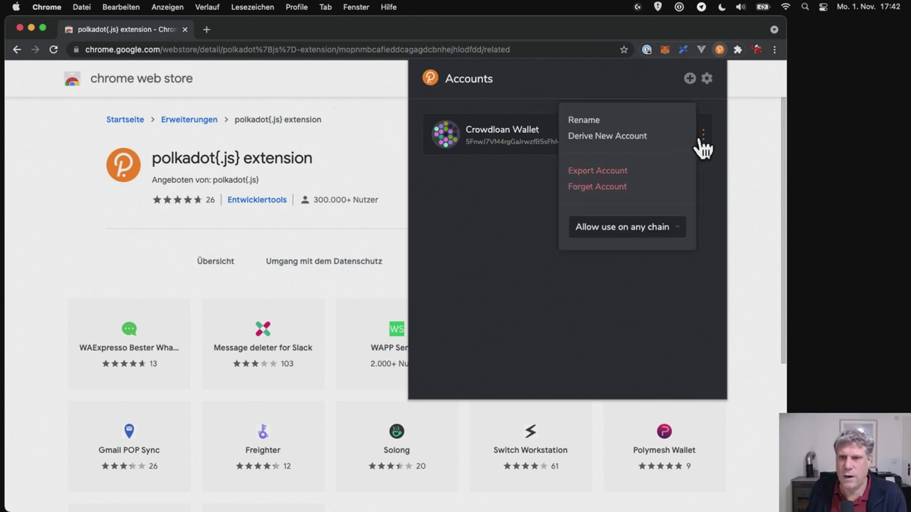
click(680, 226)
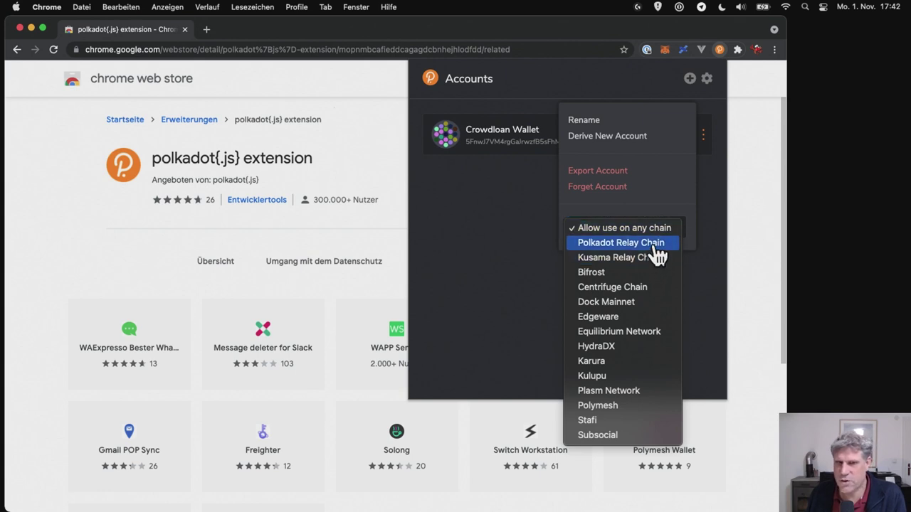
click(655, 244)
click(591, 264)
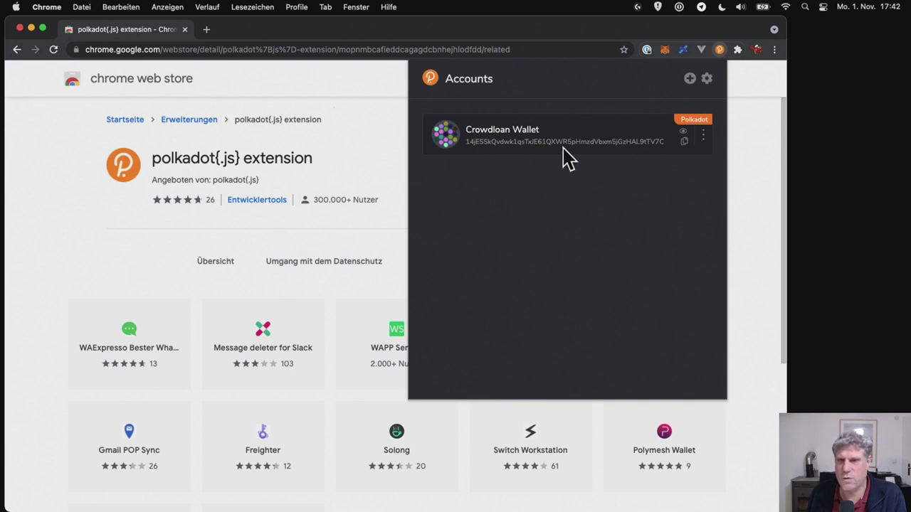
Step: Change the Crowdloan Wallet account's network to the Kusama Relay Chain
click(703, 135)
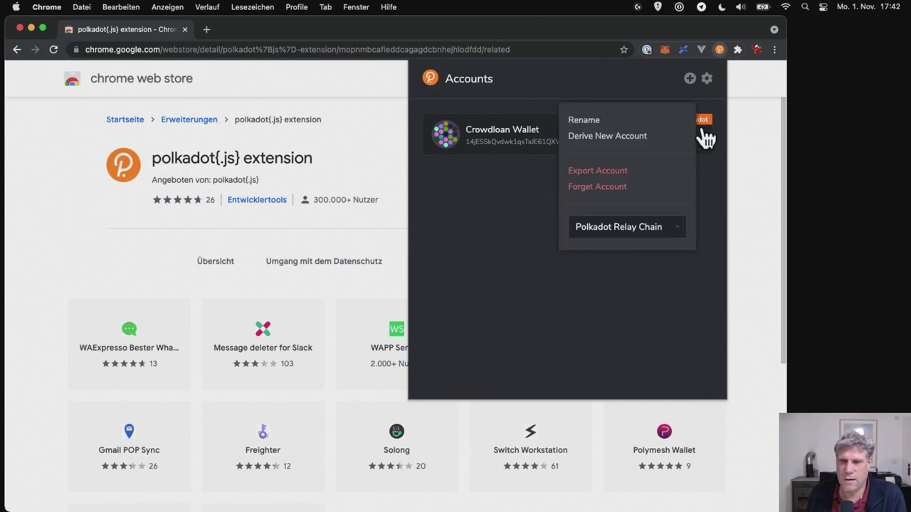
click(635, 230)
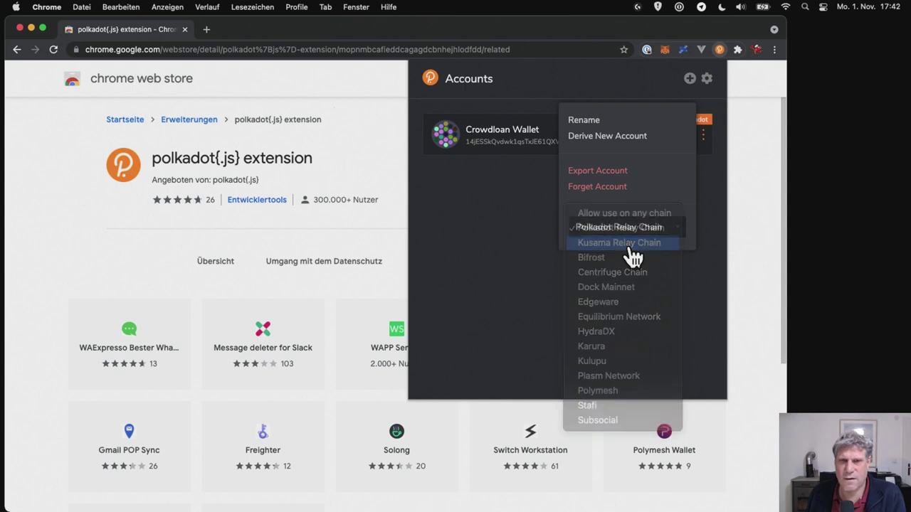
click(631, 247)
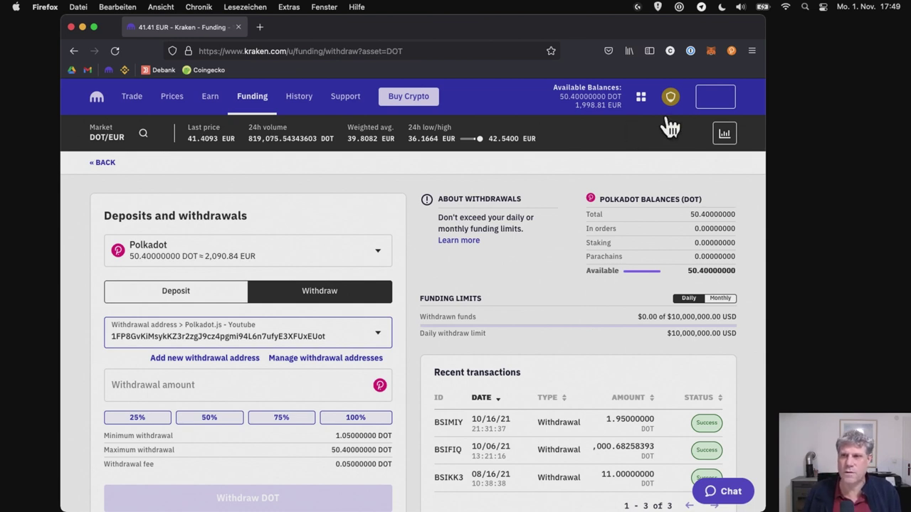
Step: In Firefox, open the polkadot{.js} extension and examine Main Account's network choices, keeping Polkadot Relay Chain
click(731, 51)
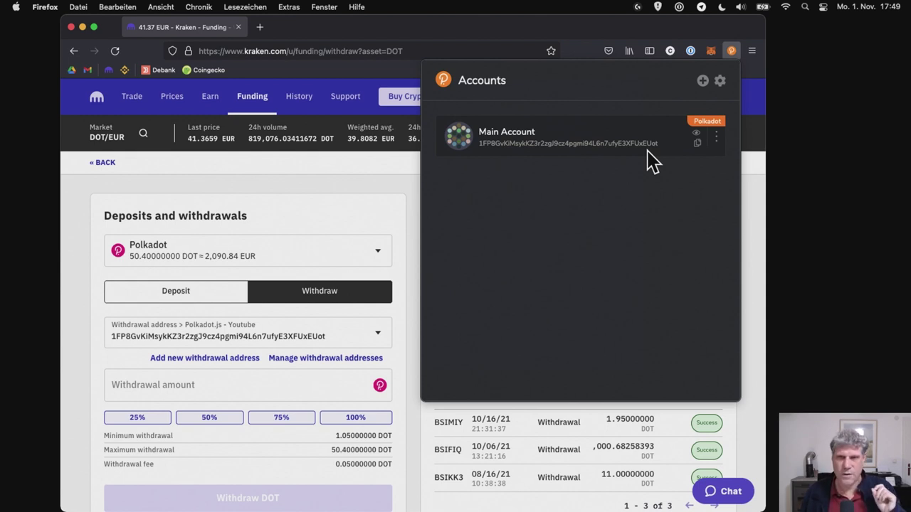
click(716, 137)
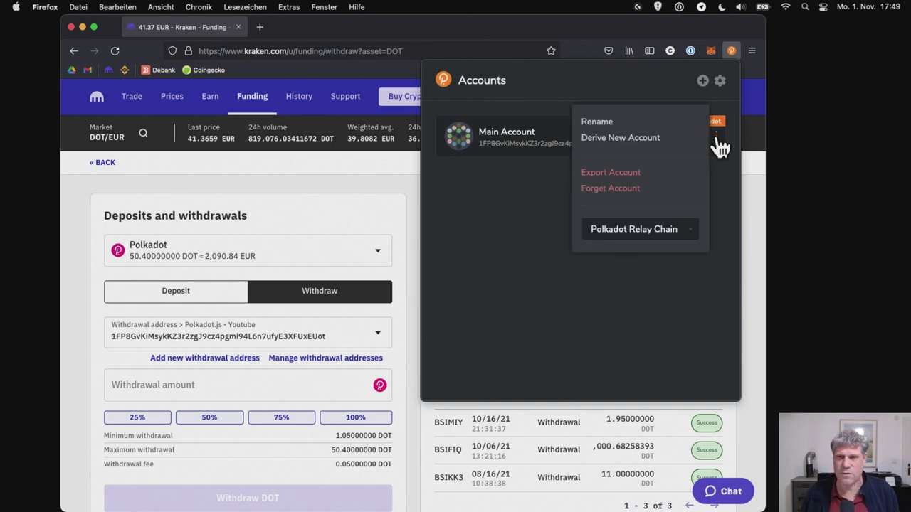
click(688, 235)
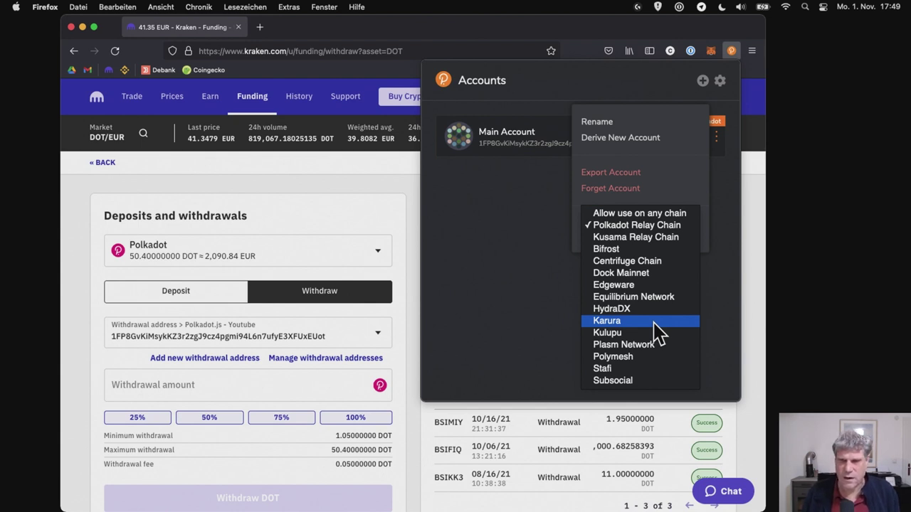
click(639, 227)
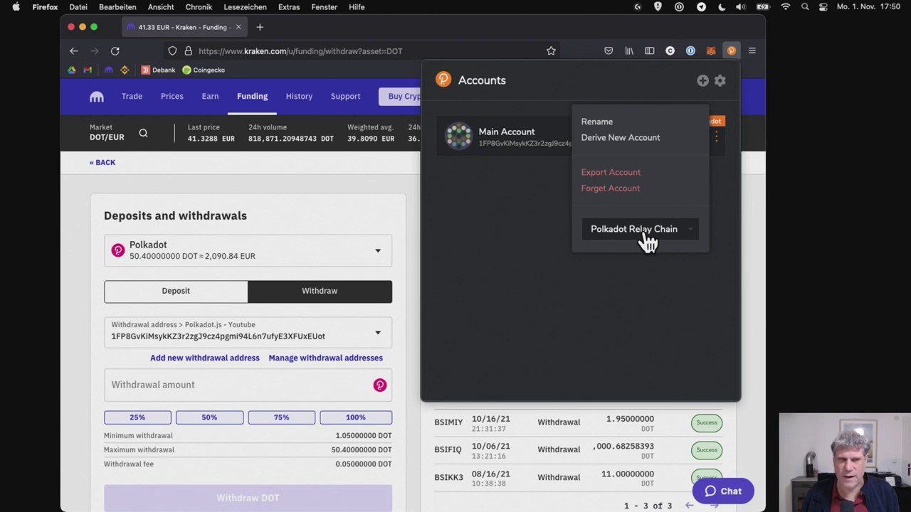
Step: Switch Main Account to the Kusama Relay Chain and back to the Polkadot Relay Chain, closing its options
click(648, 242)
click(645, 236)
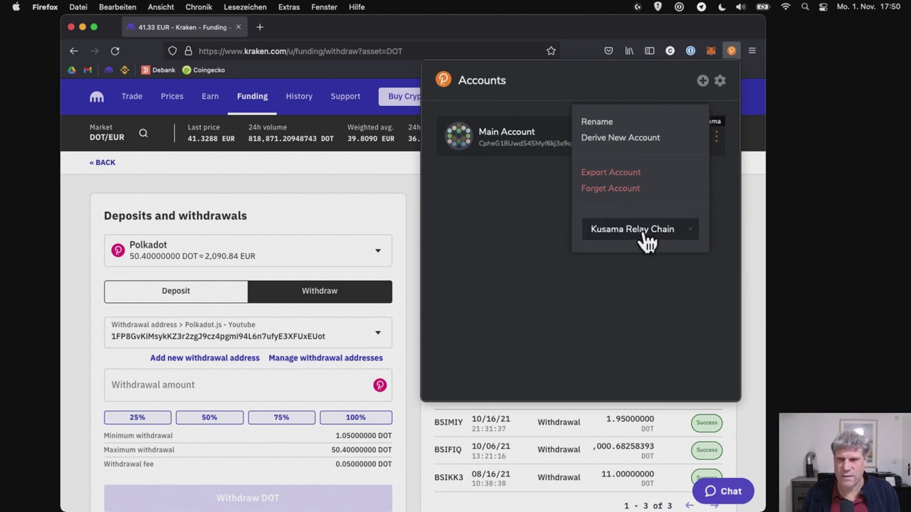
click(649, 237)
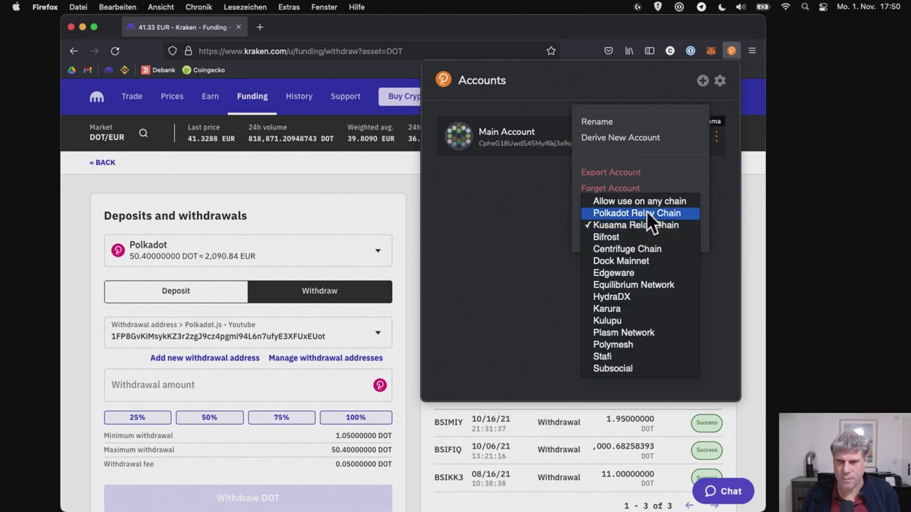
click(647, 213)
click(500, 223)
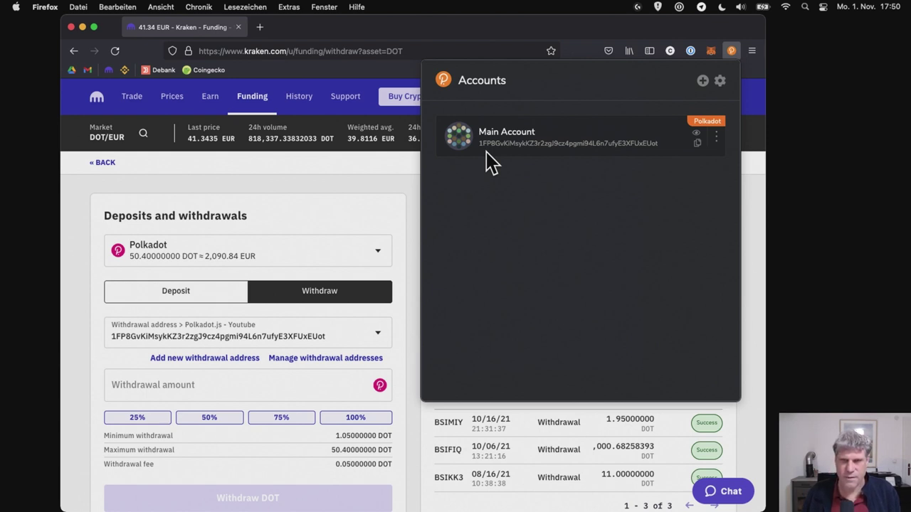
Step: Copy Main Account's Polkadot address and return to the Kraken withdrawal page
click(697, 144)
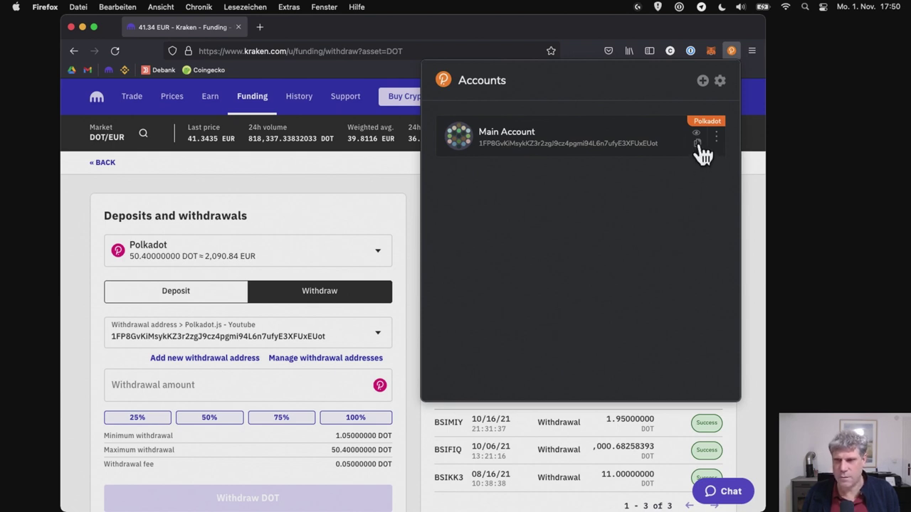
click(697, 143)
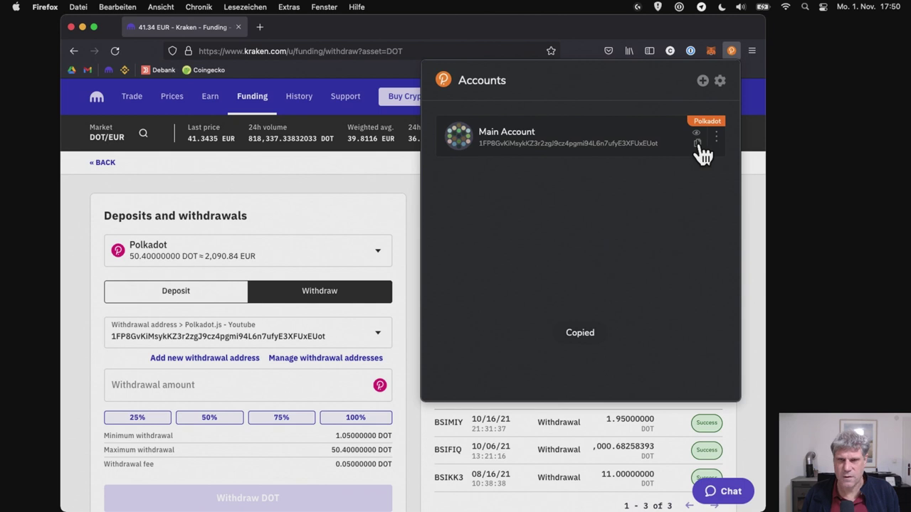
click(385, 217)
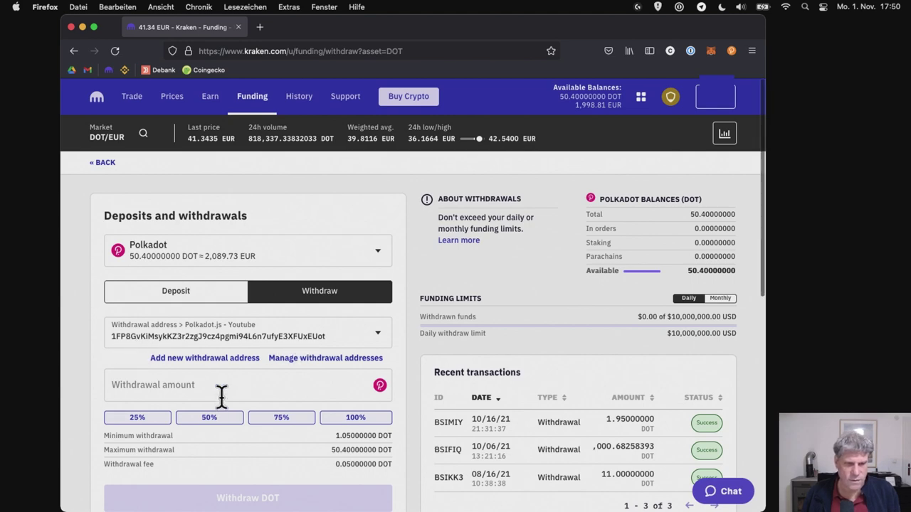
Step: Withdraw 100% of the DOT balance to the Polkadot.js - Youtube withdrawal address and confirm the withdrawal
click(361, 417)
scroll(365, 420, down, 2)
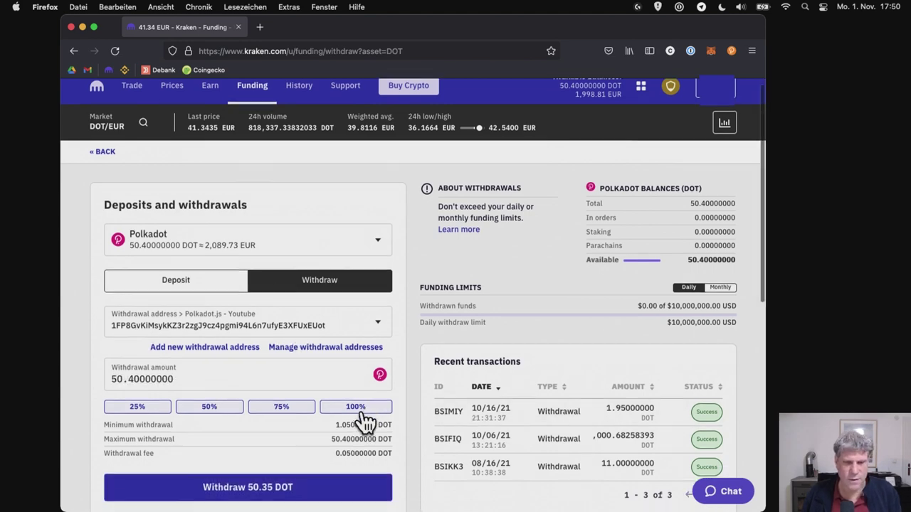
click(322, 448)
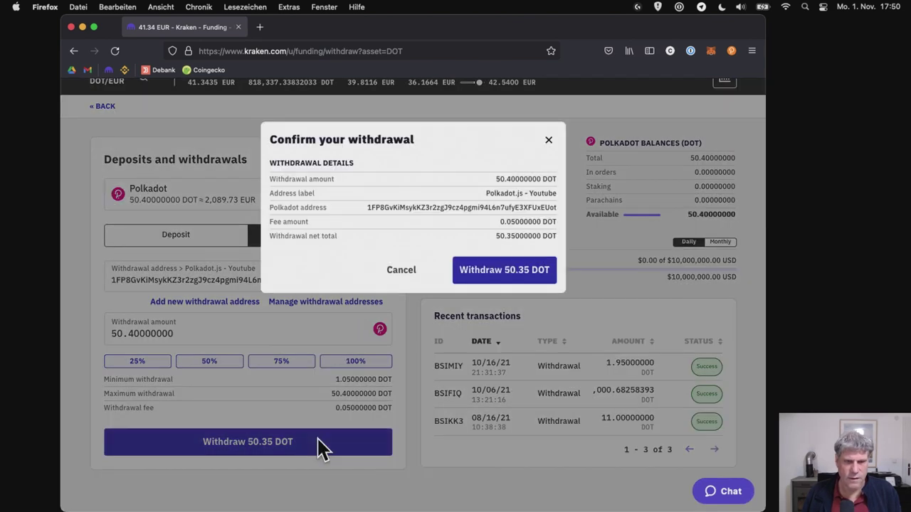
click(505, 270)
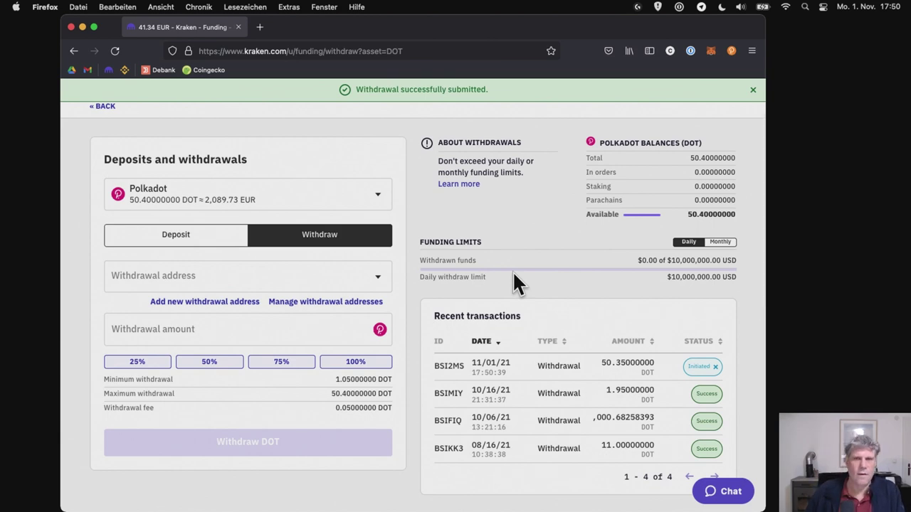
scroll(513, 273, up, 1)
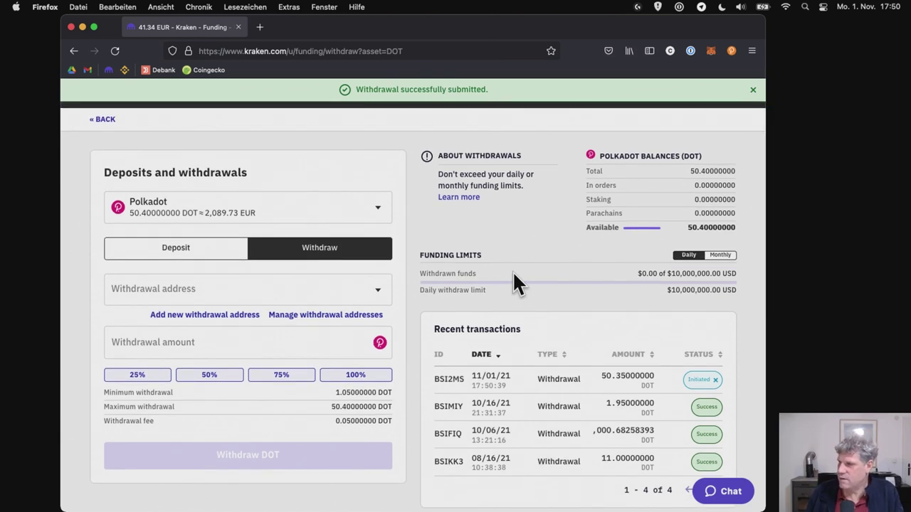
scroll(513, 283, up, 3)
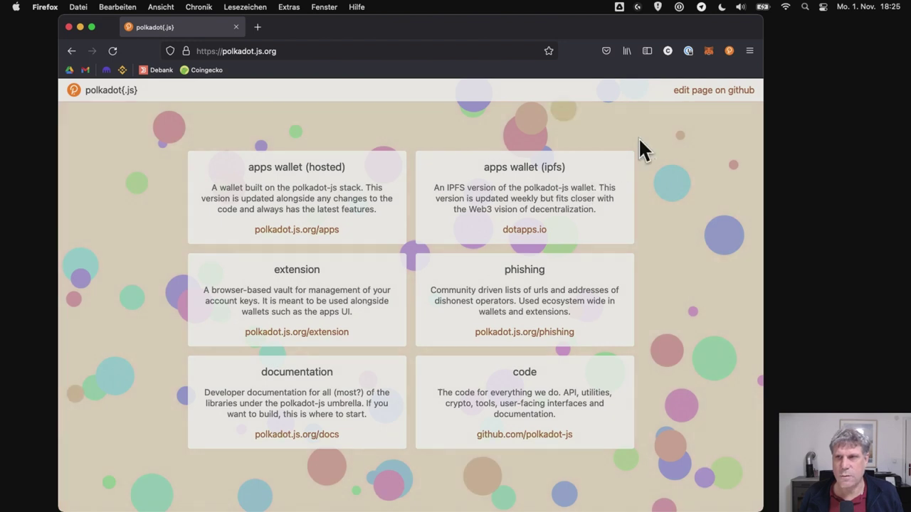
Step: Check the account listed in the polkadot{.js} extension, close it, and open the hosted apps wallet at polkadot.js.org/apps
click(729, 52)
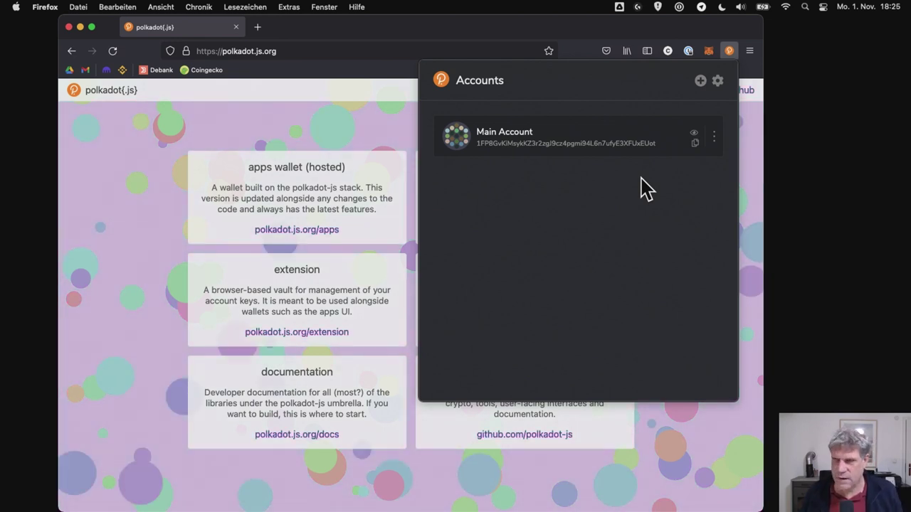
click(295, 116)
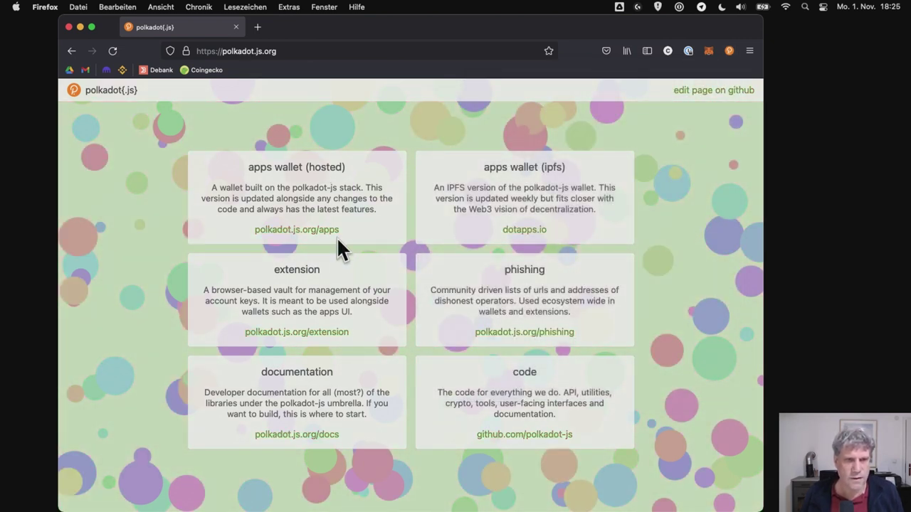
click(299, 229)
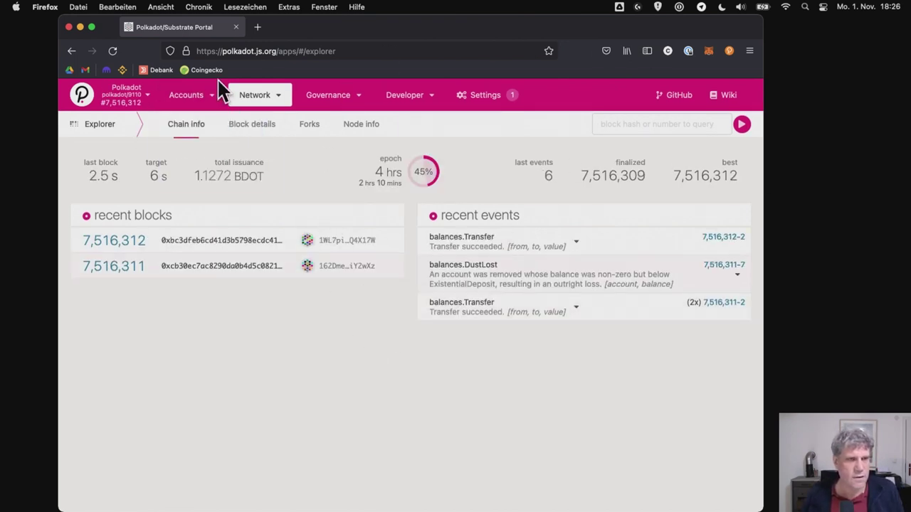
Step: Examine the apps wallet's network choices under Polkadot & Parachains, keep Polkadot via Parity, and close the network list
click(143, 100)
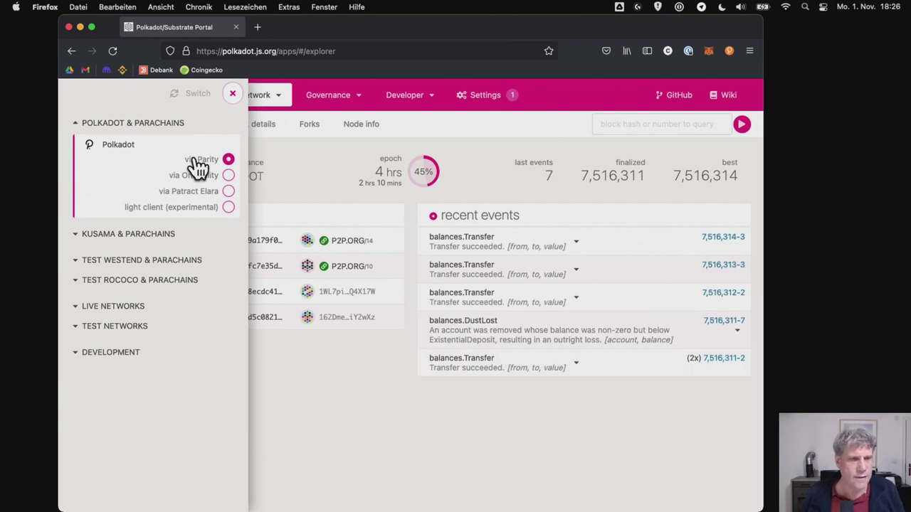
click(127, 122)
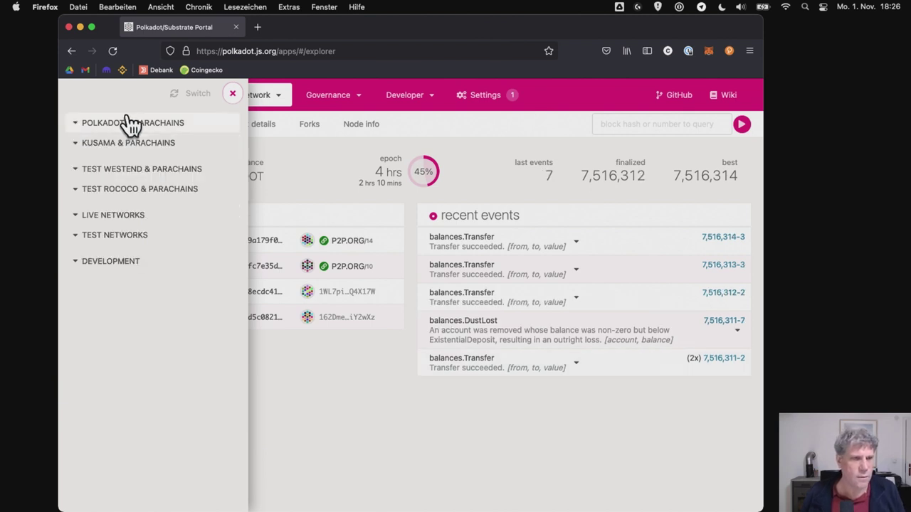
click(131, 125)
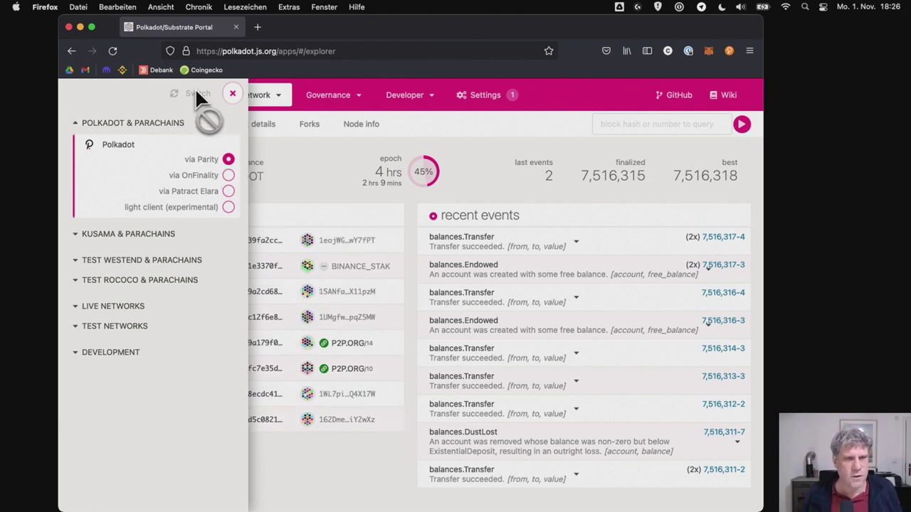
click(235, 95)
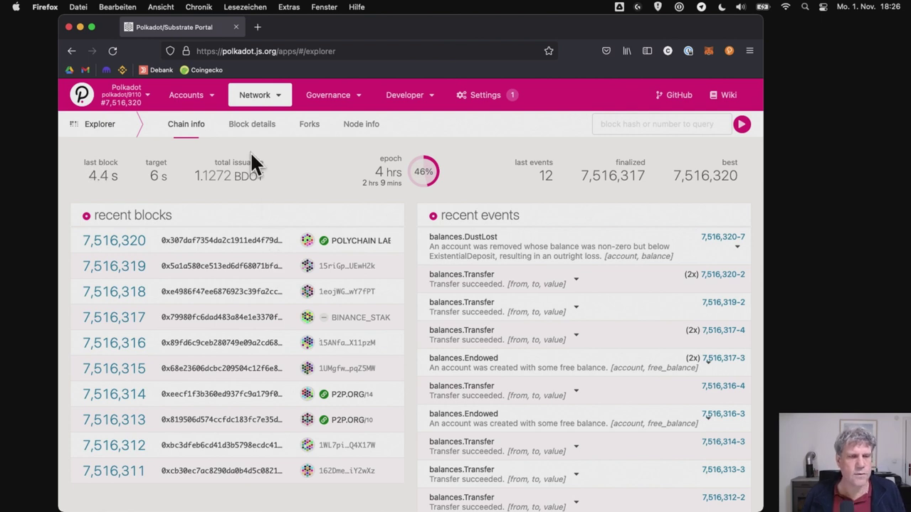
Step: Open the wallet's accounts page and compare its Main Account with the one in the polkadot{.js} extension
mouse_move(203, 101)
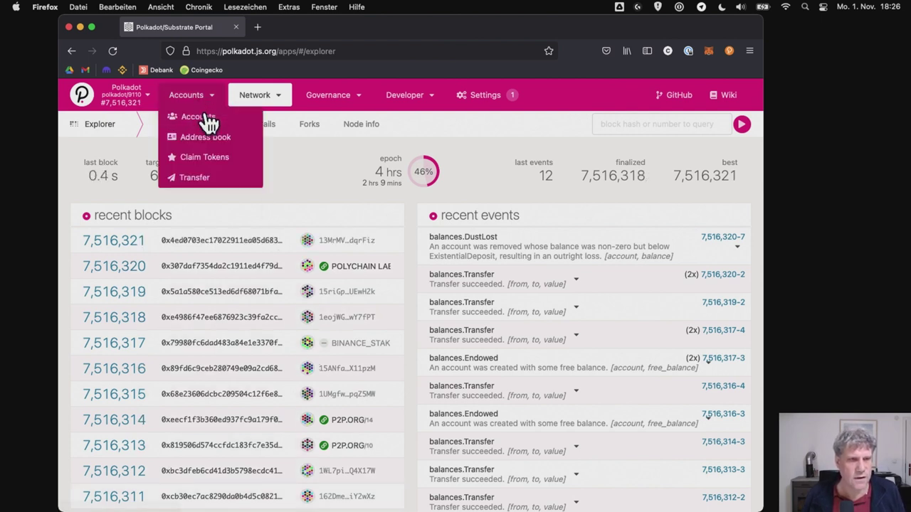
click(204, 116)
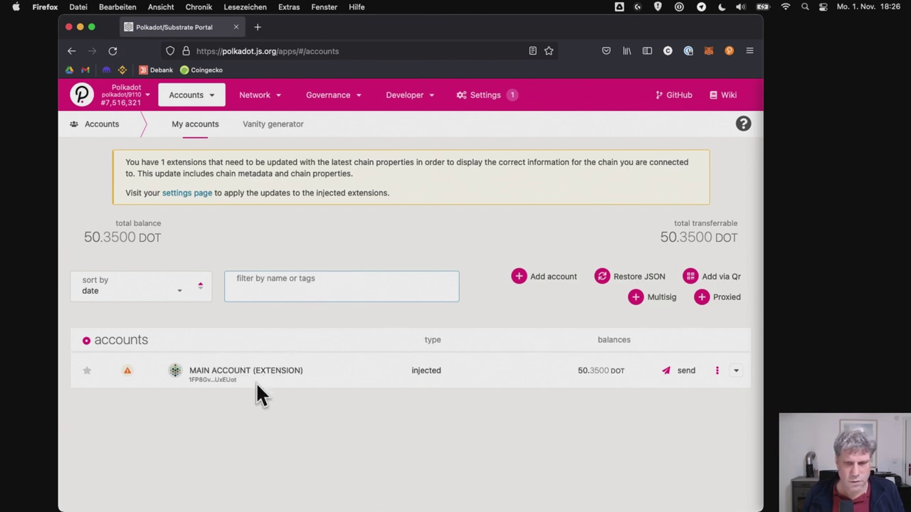
click(729, 53)
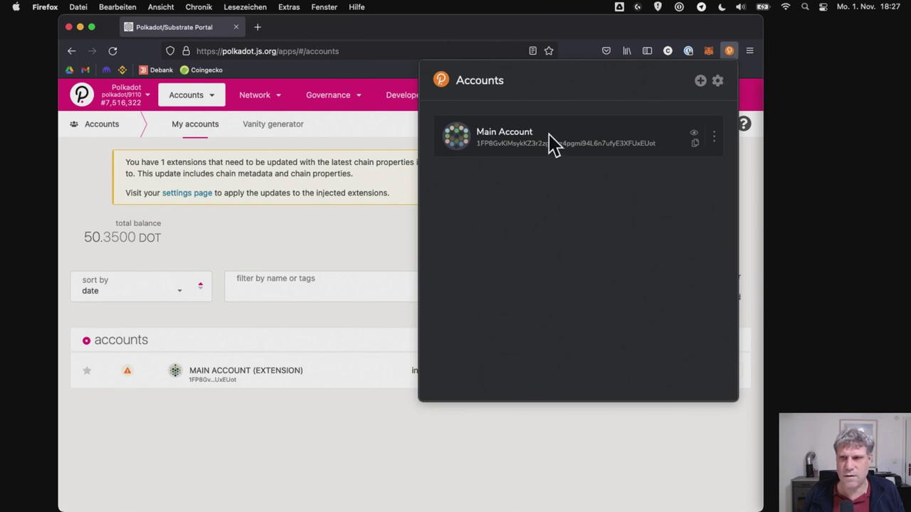
click(727, 53)
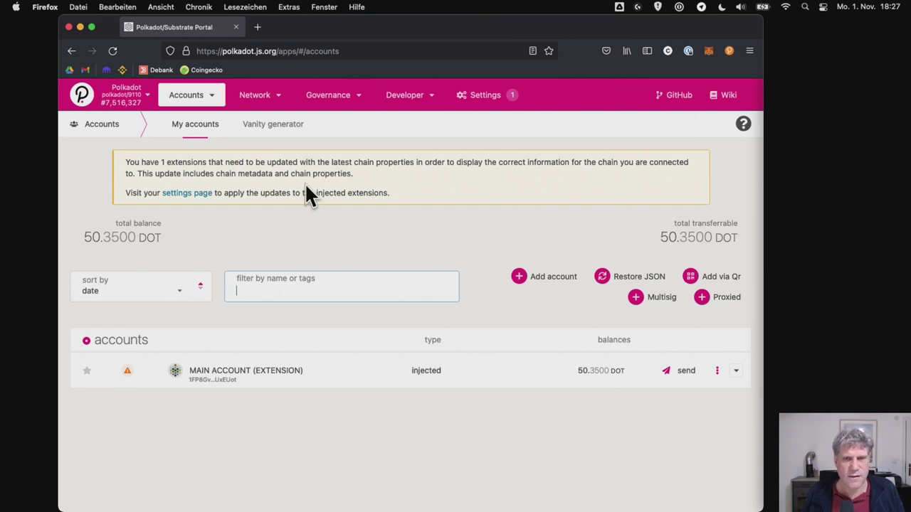
Step: Update the Polkadot chain metadata for the polkadot-js 0.40.2 extension, approve the request, and return to the accounts page
click(187, 193)
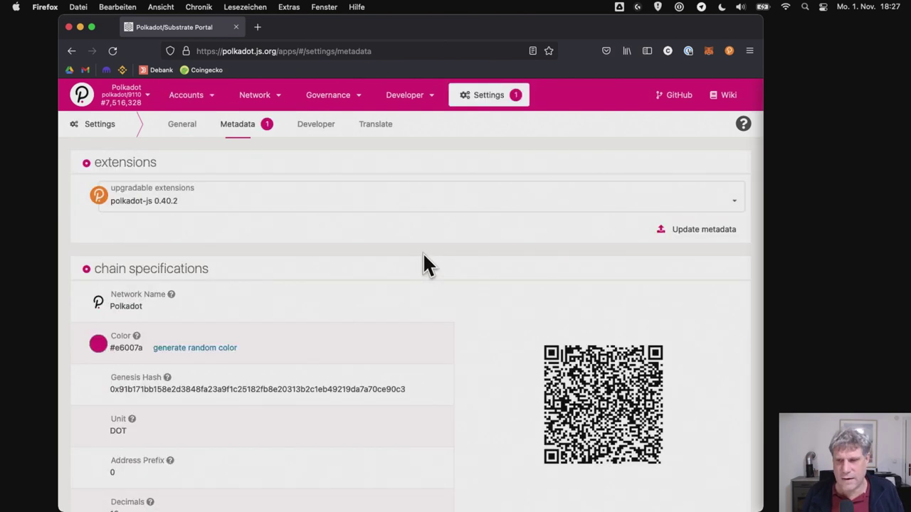
click(690, 228)
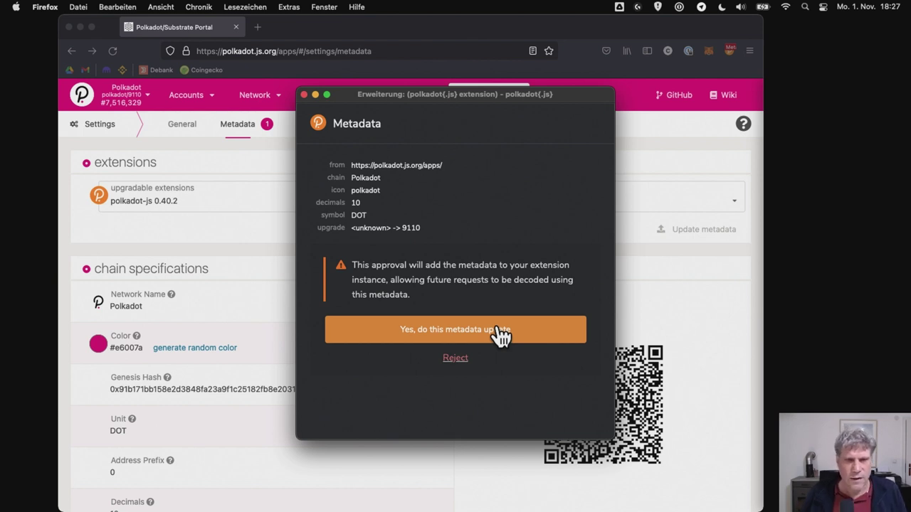
click(500, 331)
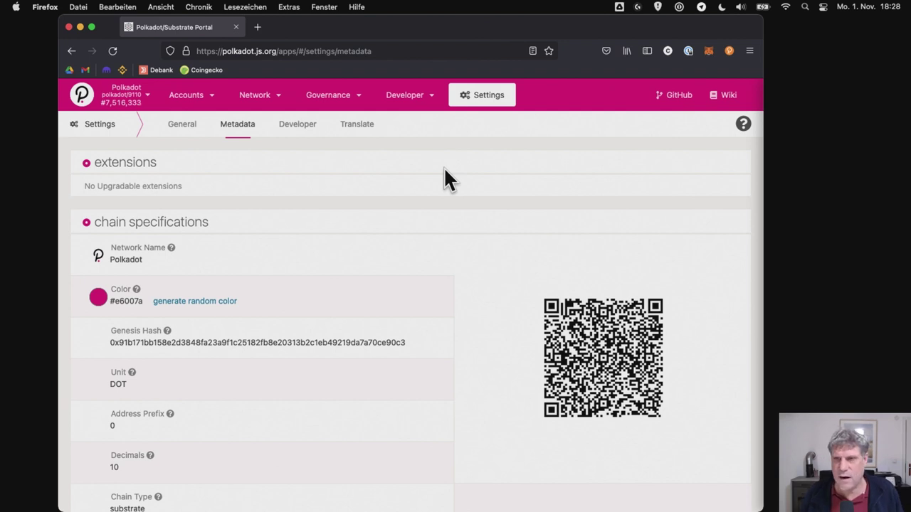
mouse_move(203, 97)
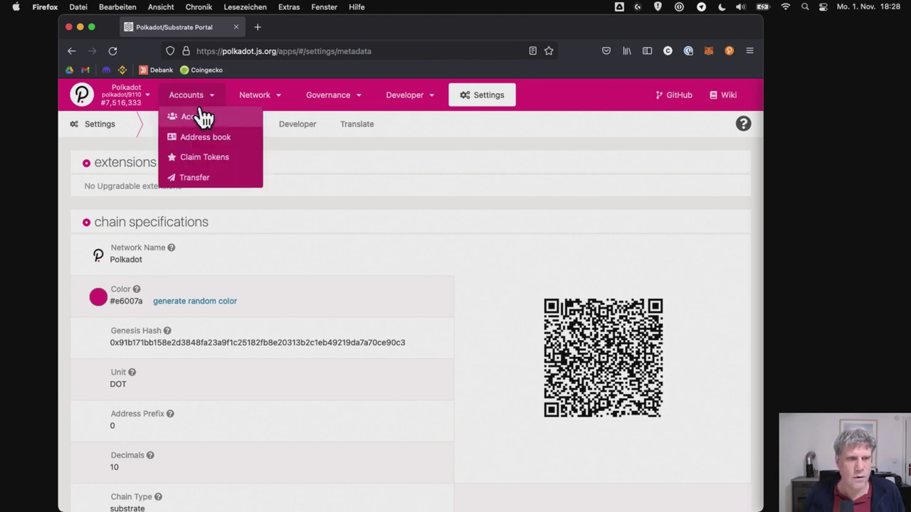
click(201, 116)
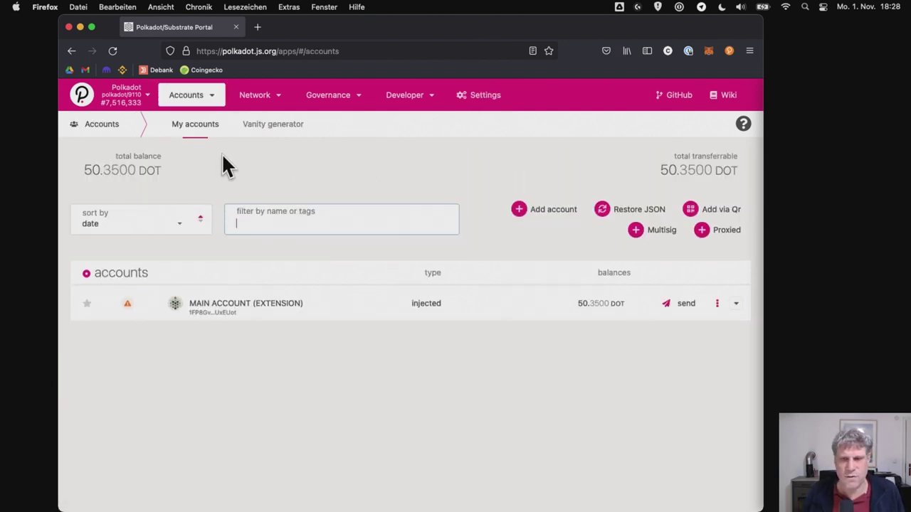
Step: View the wallet's general settings and return to the accounts page
click(473, 101)
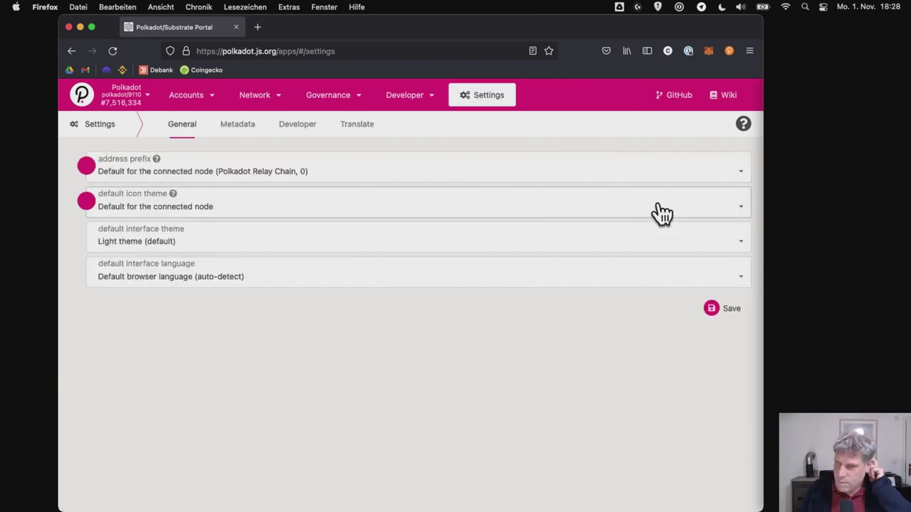
mouse_move(197, 98)
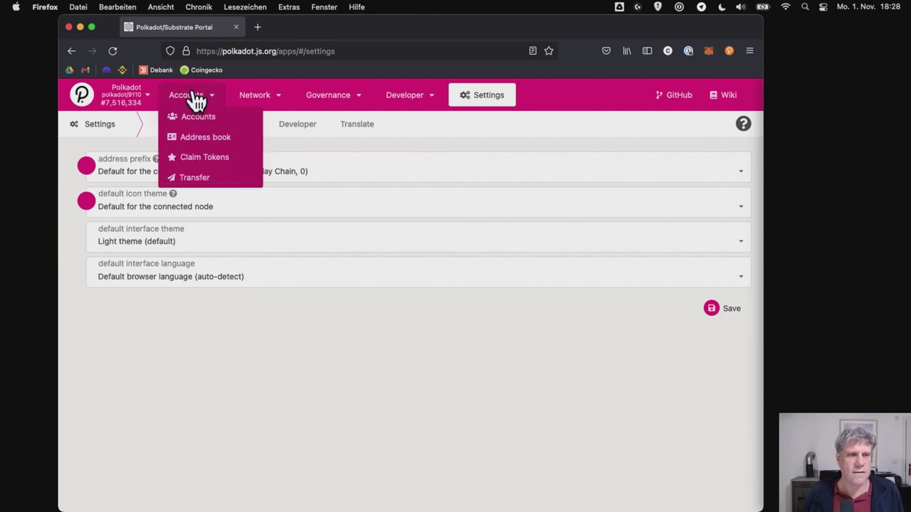
click(191, 125)
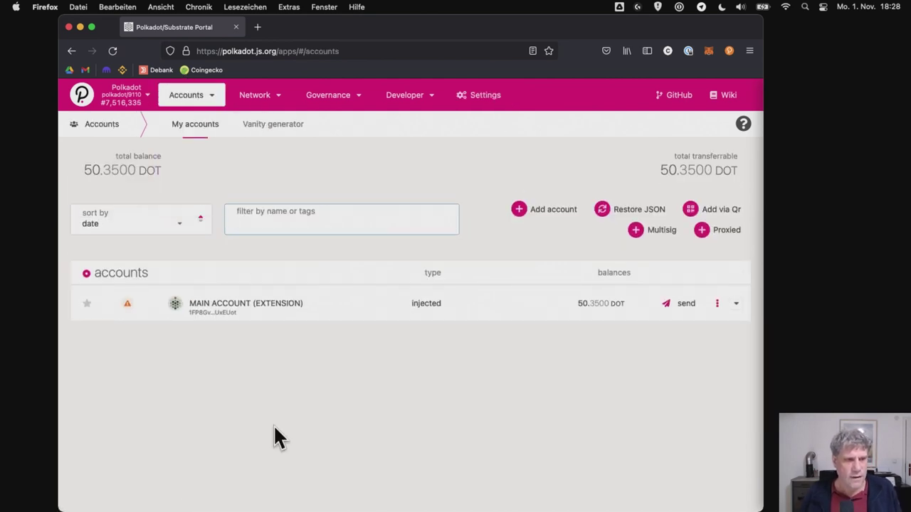
Step: Examine the total DOT balance and Main Account's send funds form, closing the form without making a transfer
drag(79, 172, 138, 172)
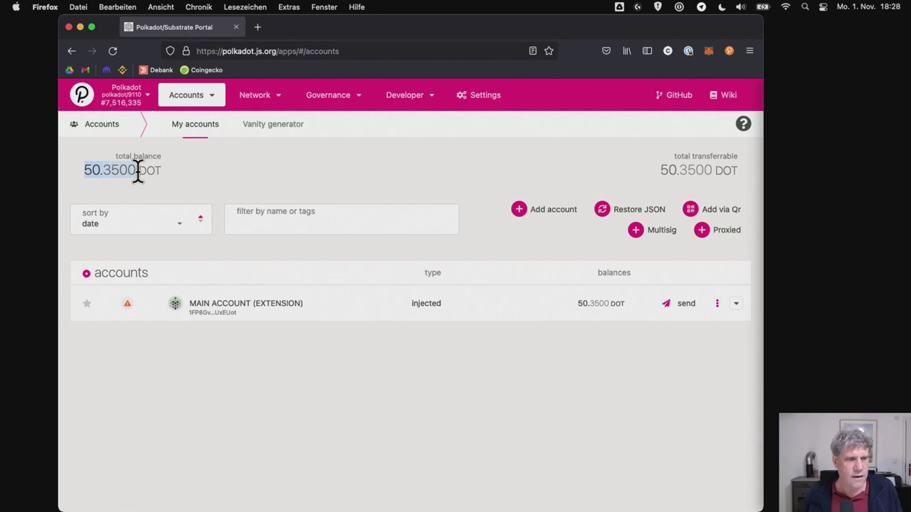
click(231, 173)
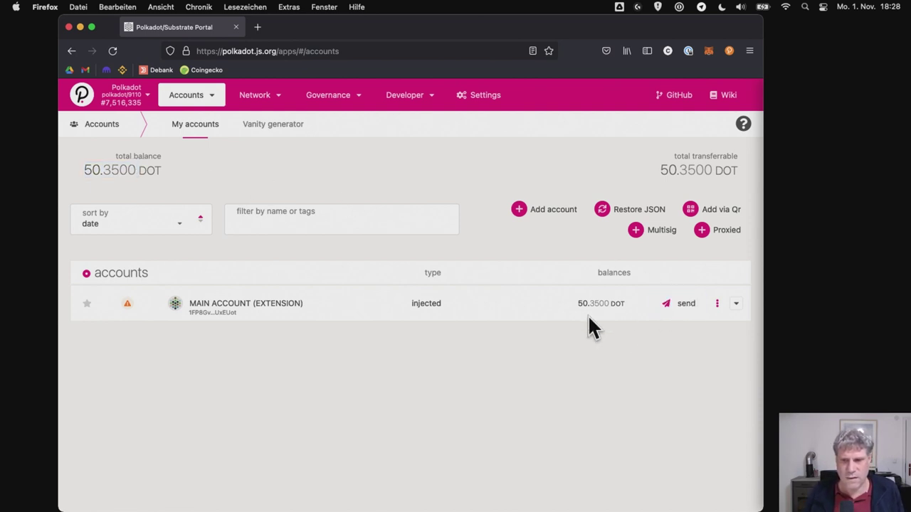
click(685, 304)
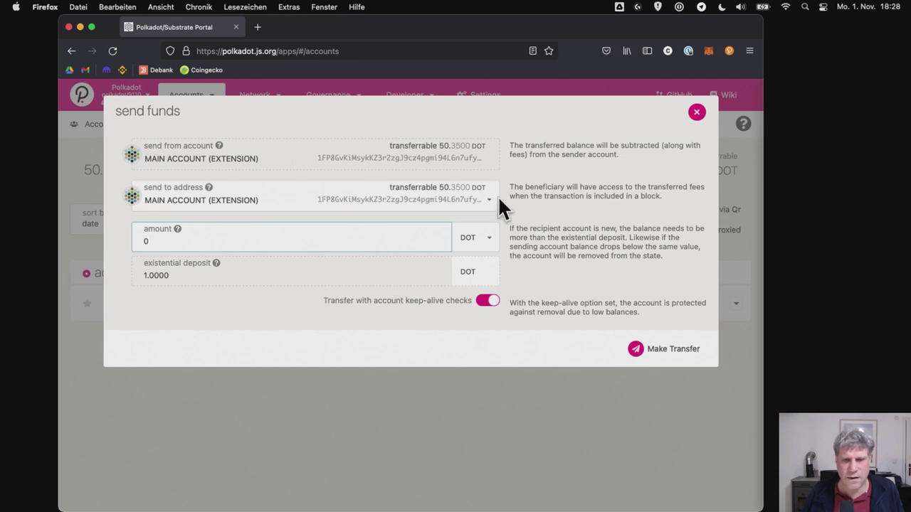
click(696, 113)
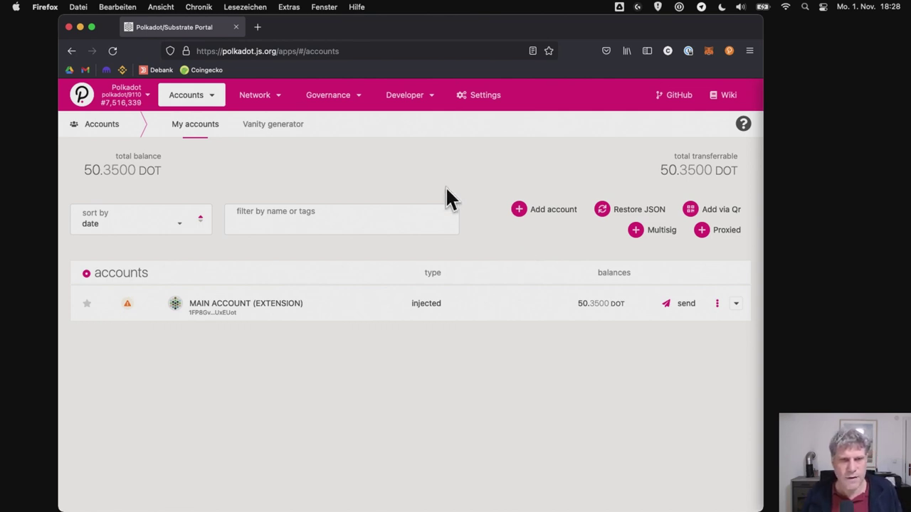
Step: Switch the apps wallet's network to Kusama via Parity
click(140, 92)
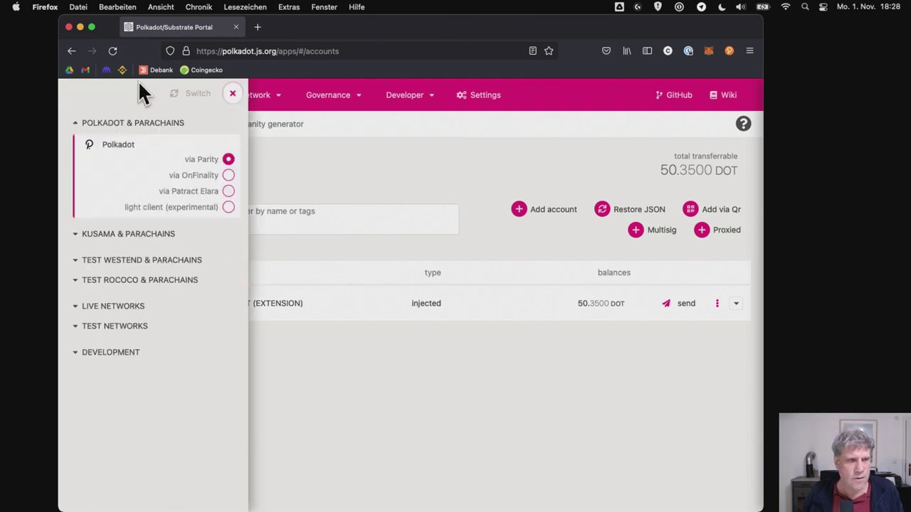
click(135, 237)
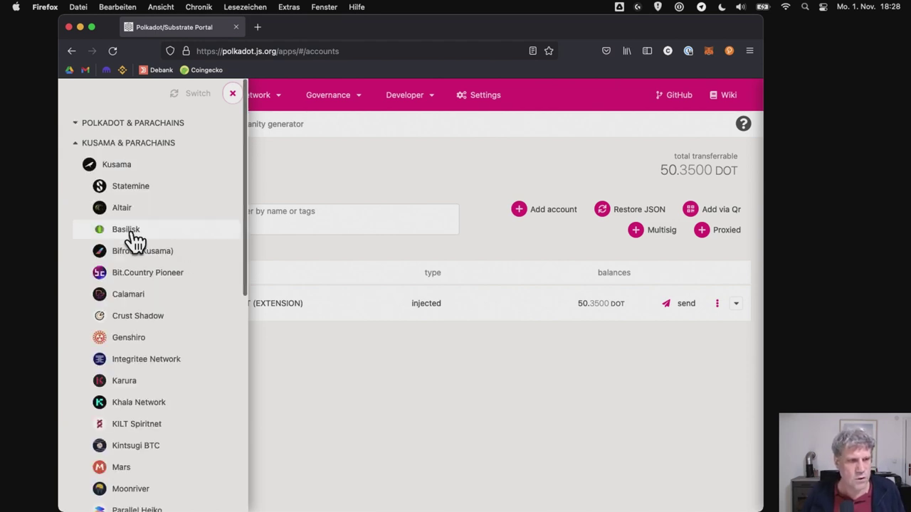
click(128, 168)
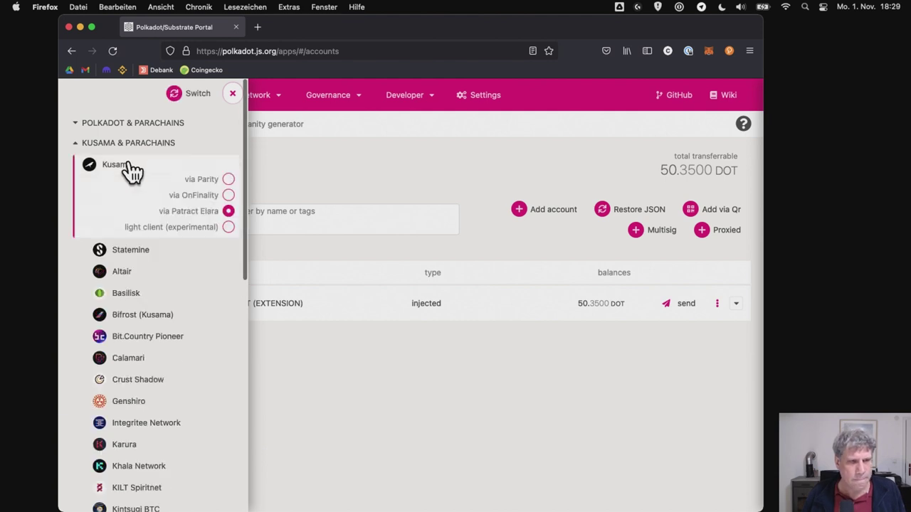
click(228, 180)
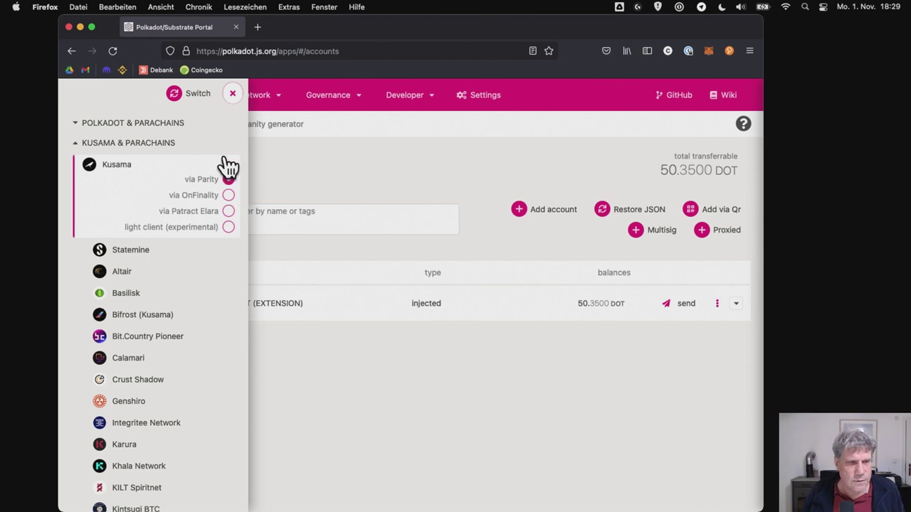
click(198, 96)
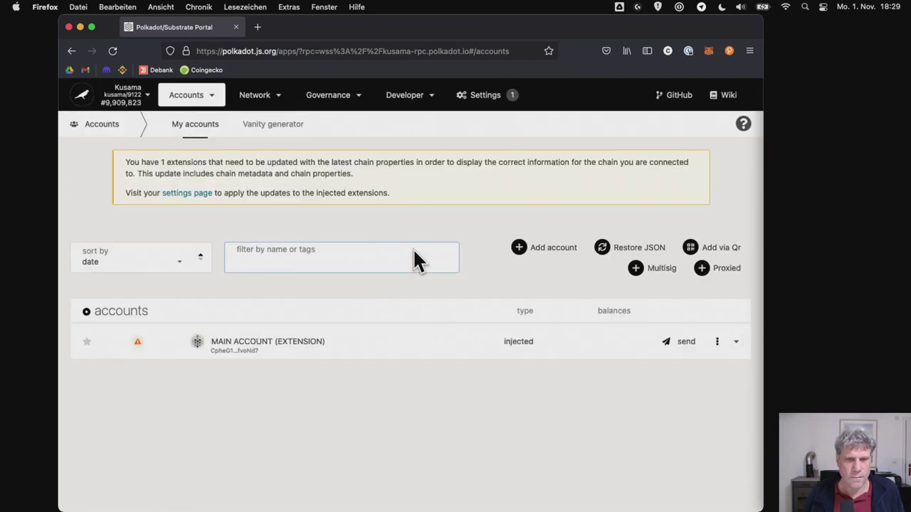
Step: Examine Main Account's chain choices in the polkadot{.js} extension, keep Allow use on any chain, and close its options
click(729, 51)
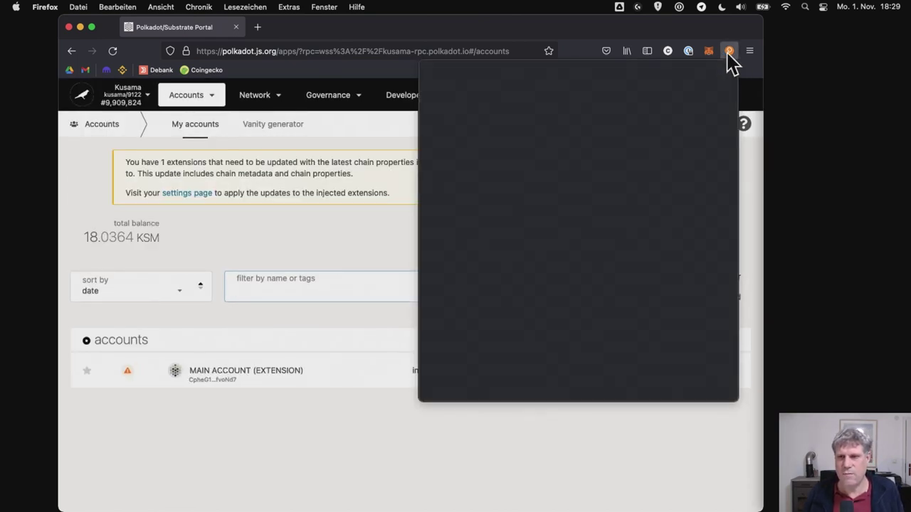
click(712, 139)
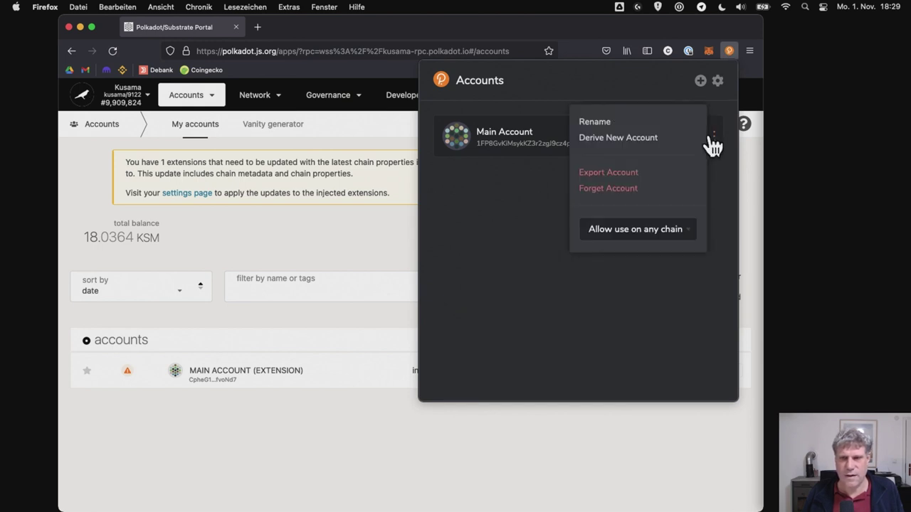
click(659, 246)
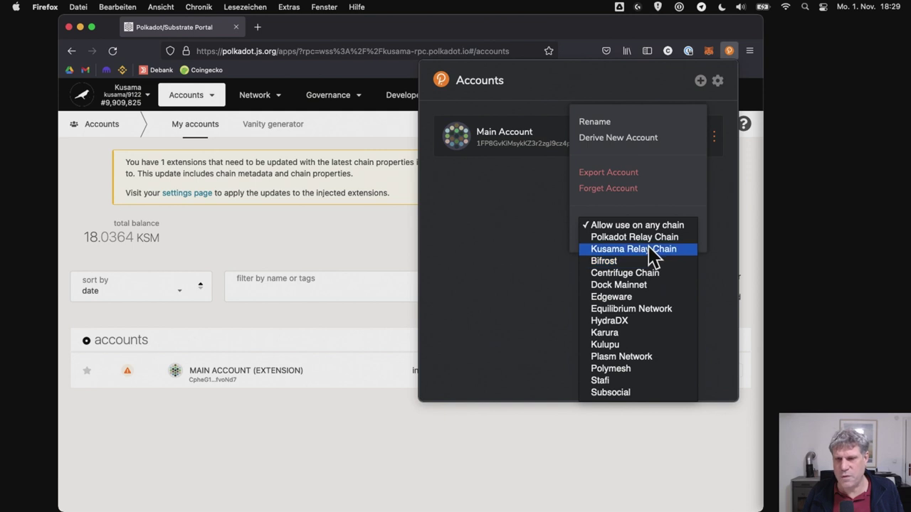
click(652, 226)
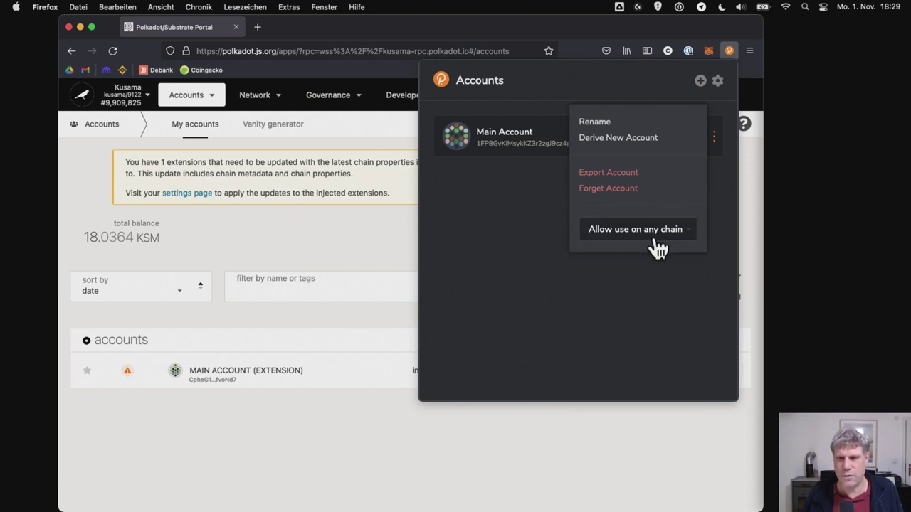
click(644, 297)
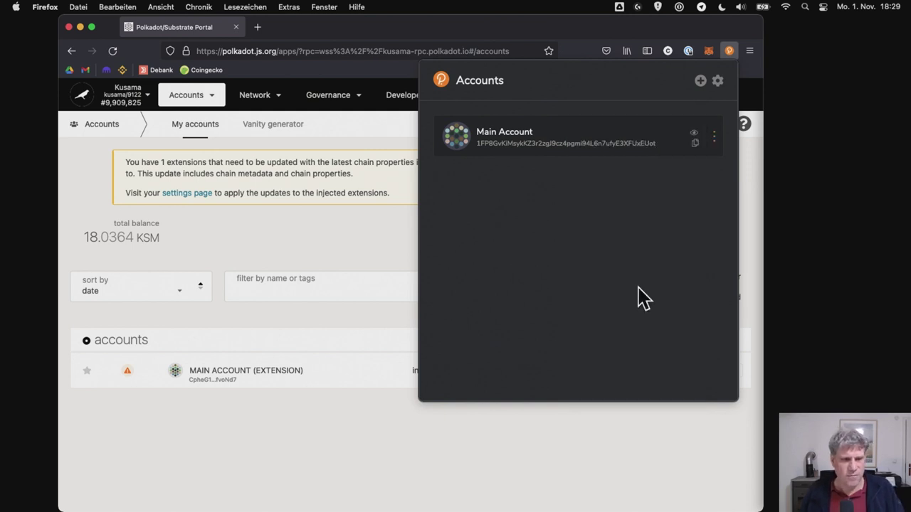
Step: Close the polkadot{.js} extension and examine the overview of Kusama's parachains
click(357, 230)
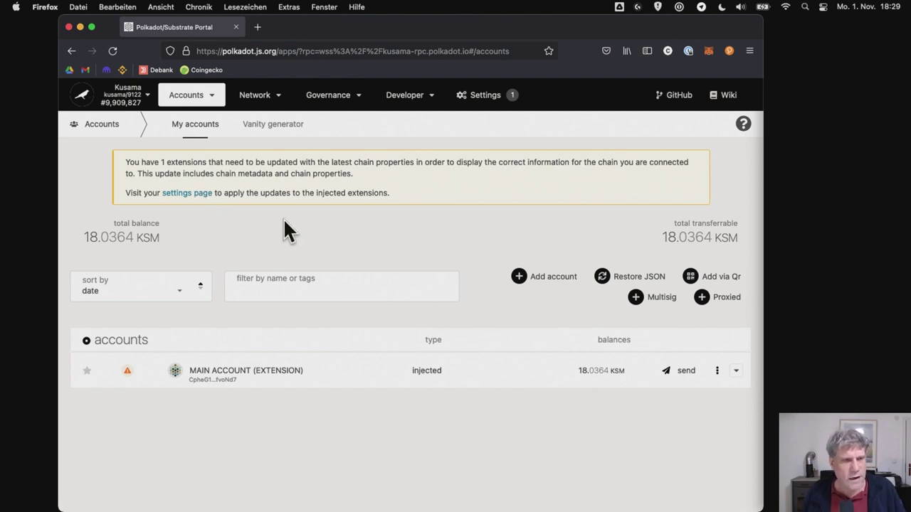
mouse_move(268, 95)
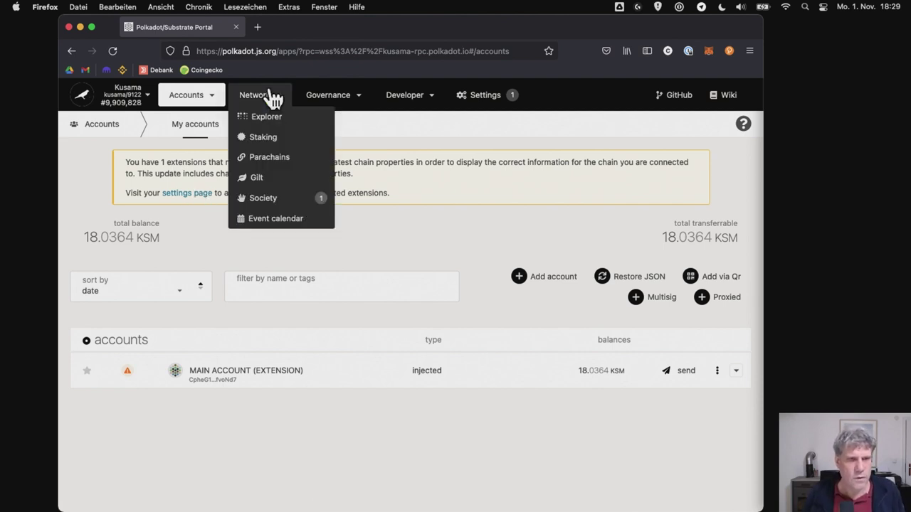
click(270, 158)
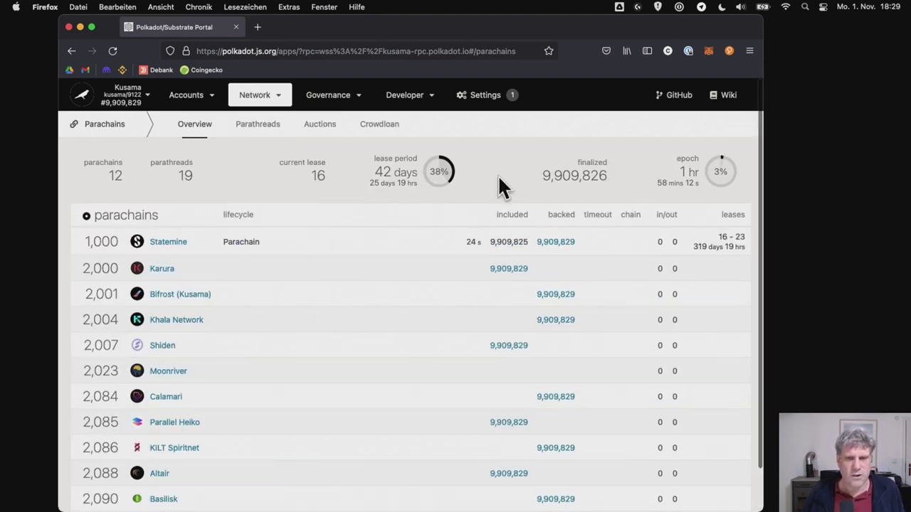
scroll(397, 306, down, 2)
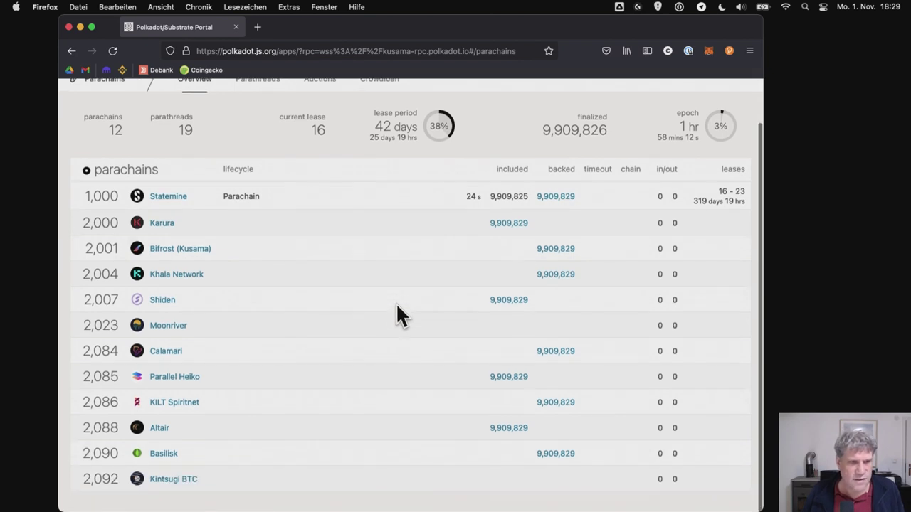
scroll(395, 303, up, 2)
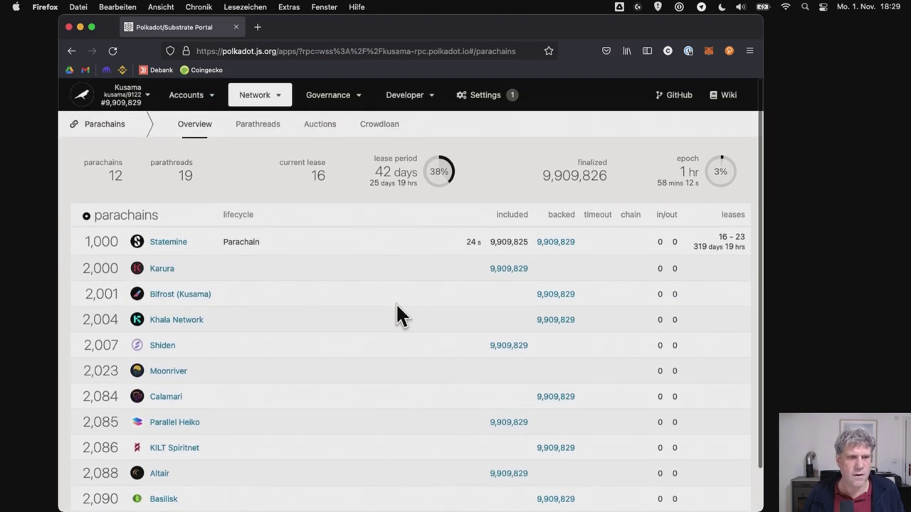
scroll(395, 303, down, 2)
scroll(395, 302, up, 2)
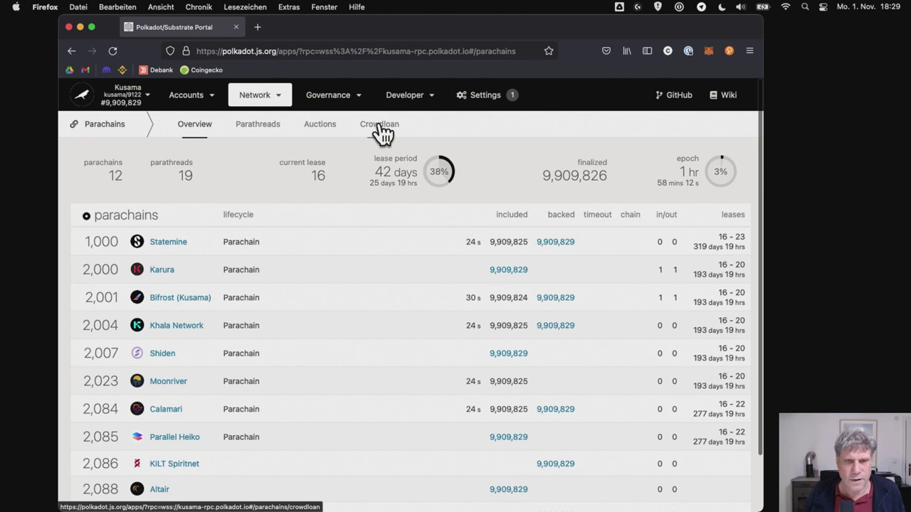
Step: Examine Kusama's crowdloan funds, comparing the ongoing campaigns' end dates, lease periods and amounts raised
click(382, 128)
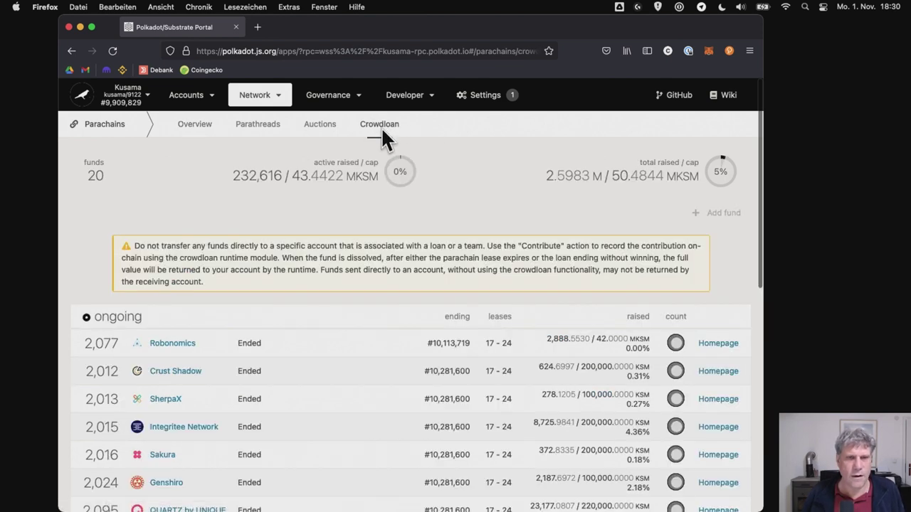
scroll(569, 197, down, 5)
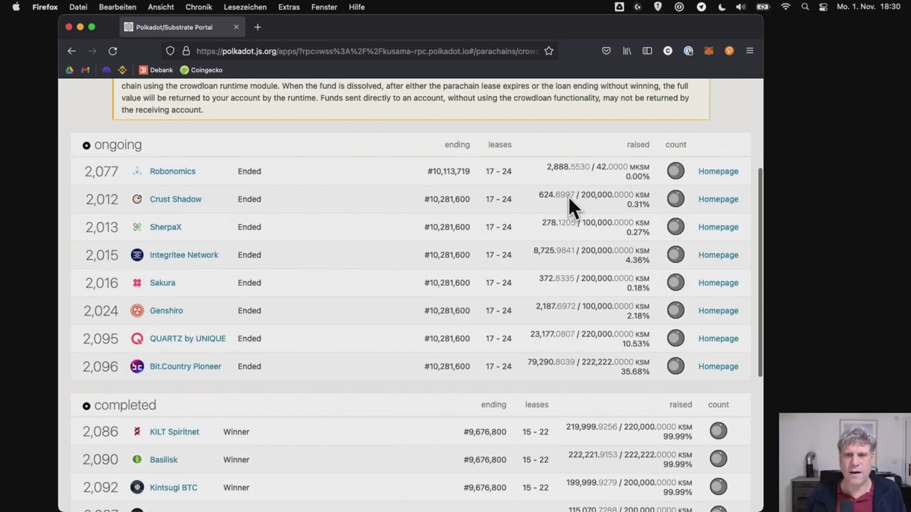
scroll(569, 201, up, 5)
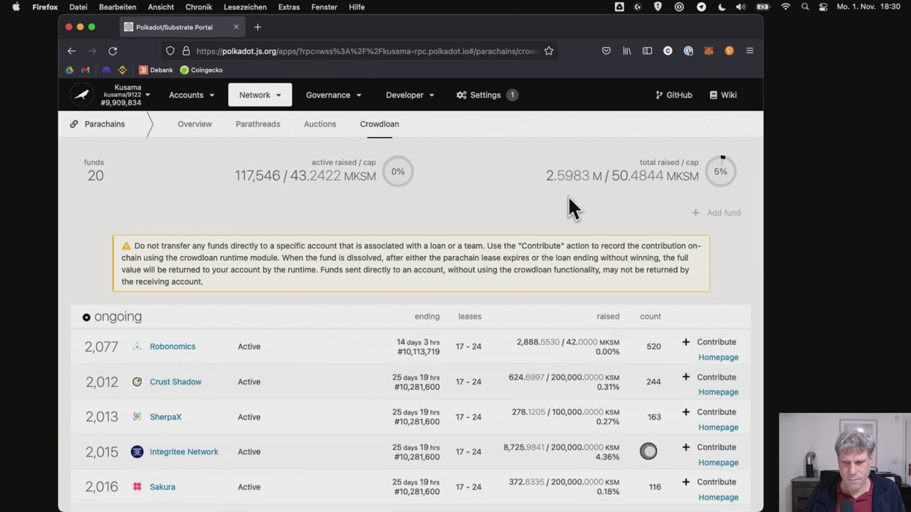
scroll(577, 313, down, 10)
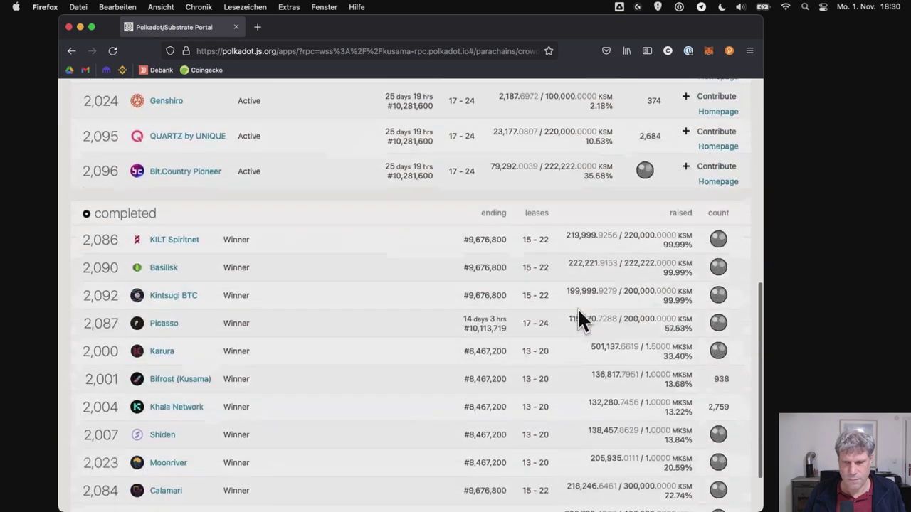
scroll(578, 313, up, 10)
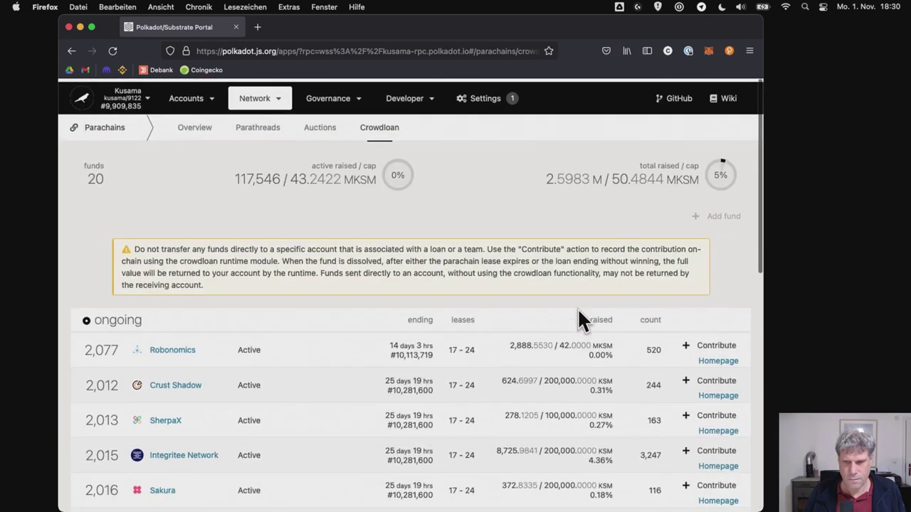
scroll(578, 313, down, 3)
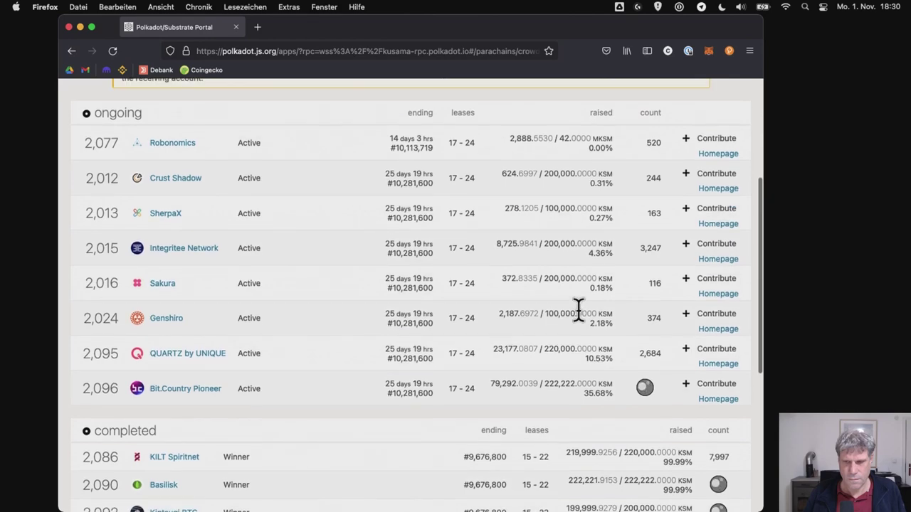
scroll(578, 313, up, 2)
scroll(577, 308, up, 2)
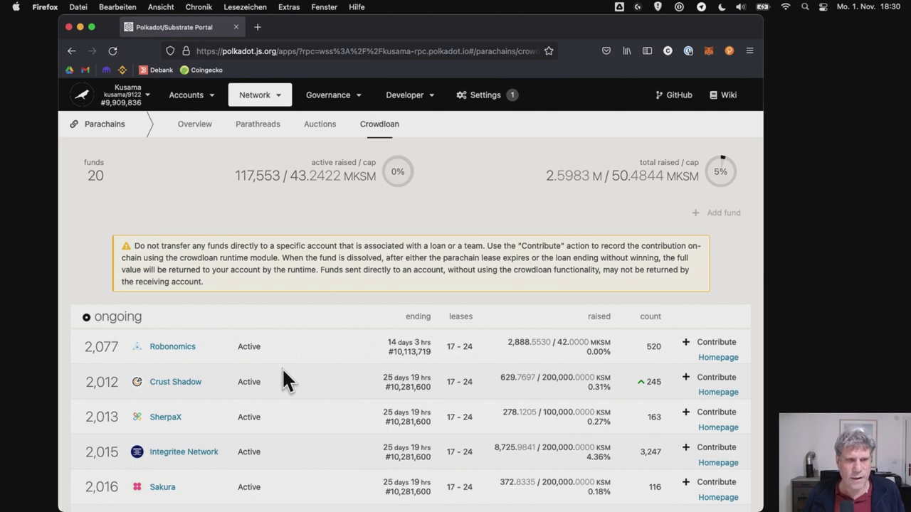
Step: Review the completed Kusama crowdloans and expand the account's own contributions to Karura
scroll(282, 367, down, 2)
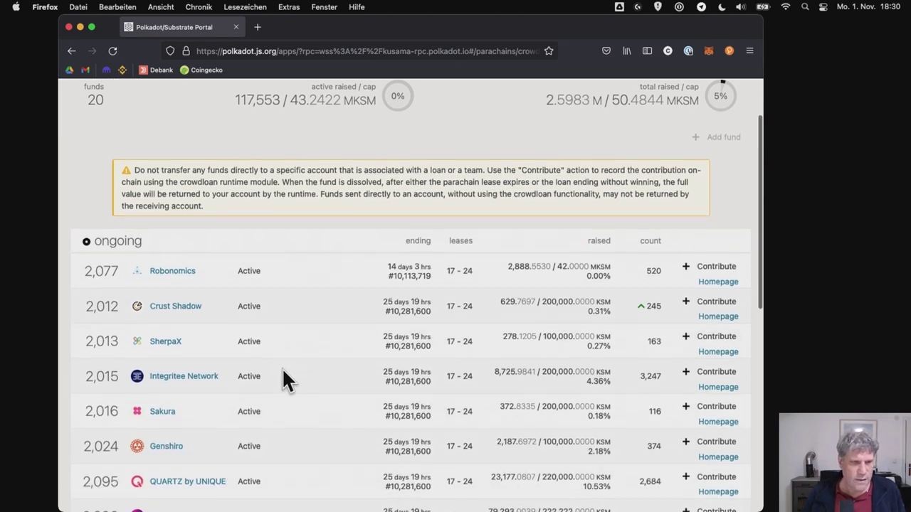
scroll(105, 241, down, 10)
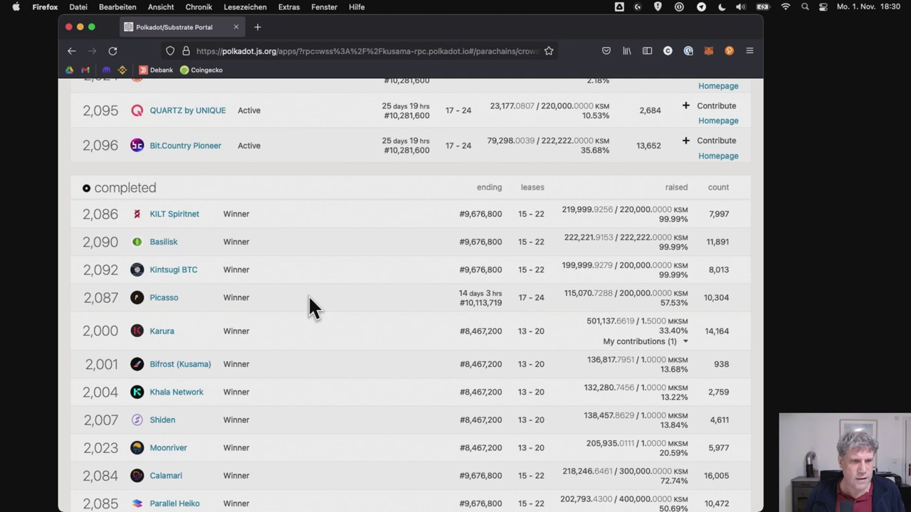
scroll(308, 294, down, 2)
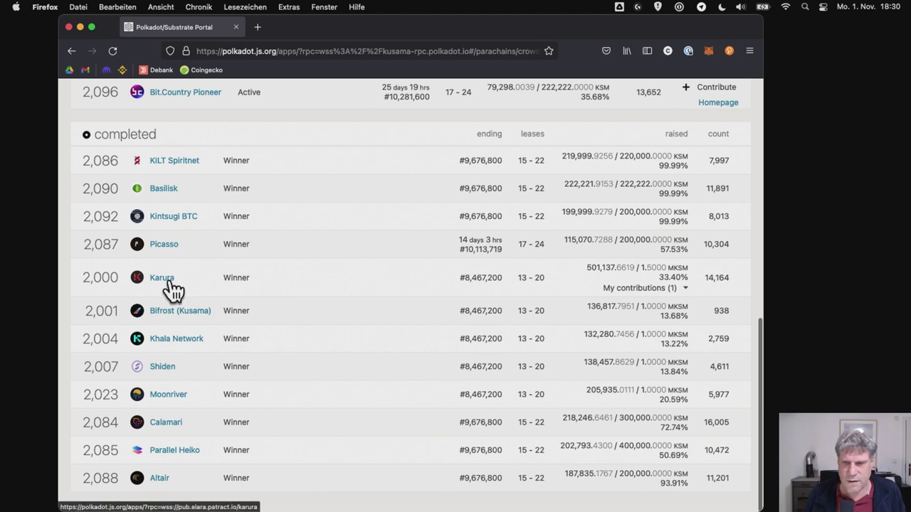
click(681, 291)
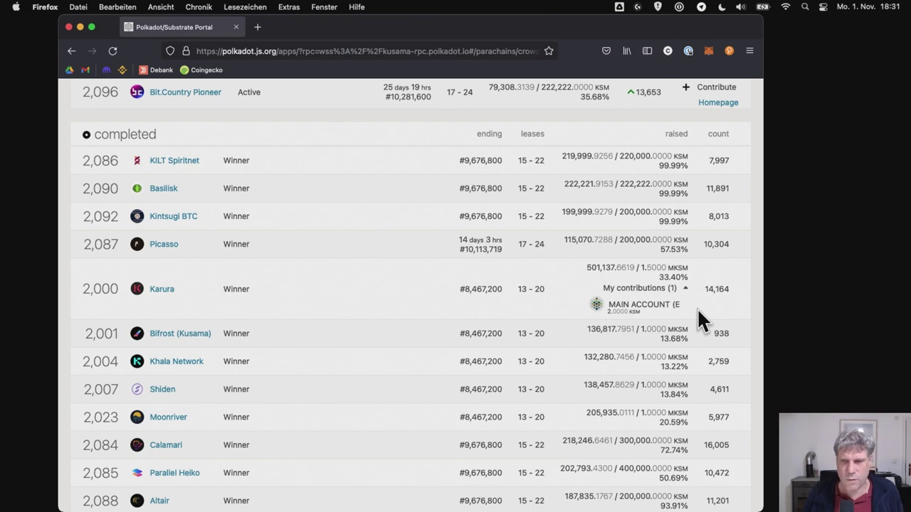
Step: Examine the contribution form for the ongoing Robonomics crowdloan and close it without contributing
scroll(698, 311, up, 10)
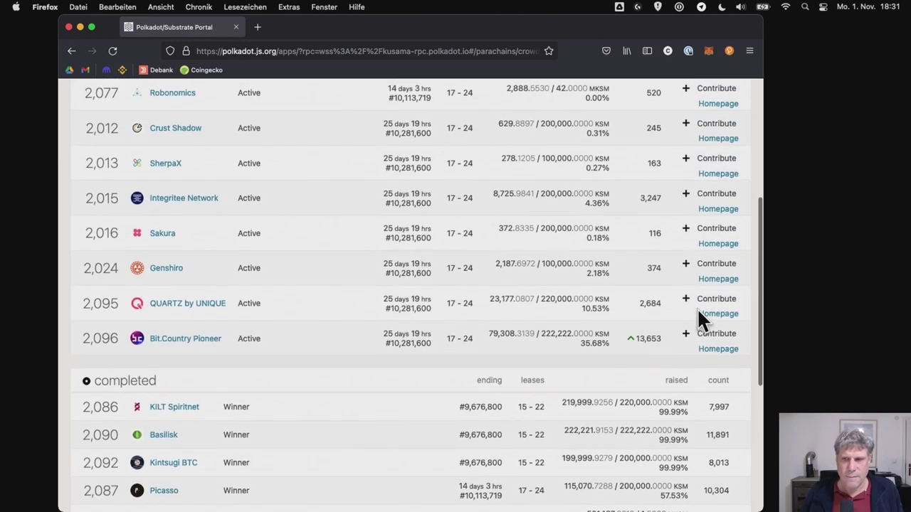
scroll(697, 313, down, 2)
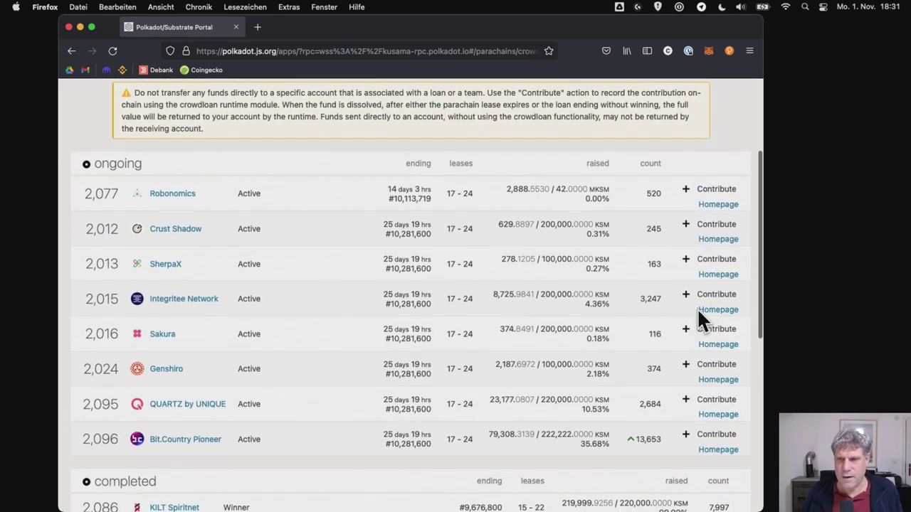
click(716, 190)
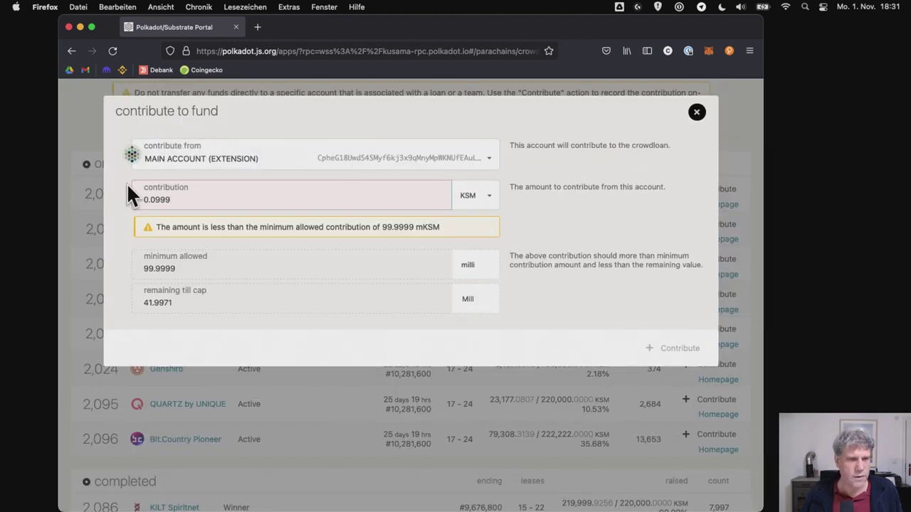
click(200, 199)
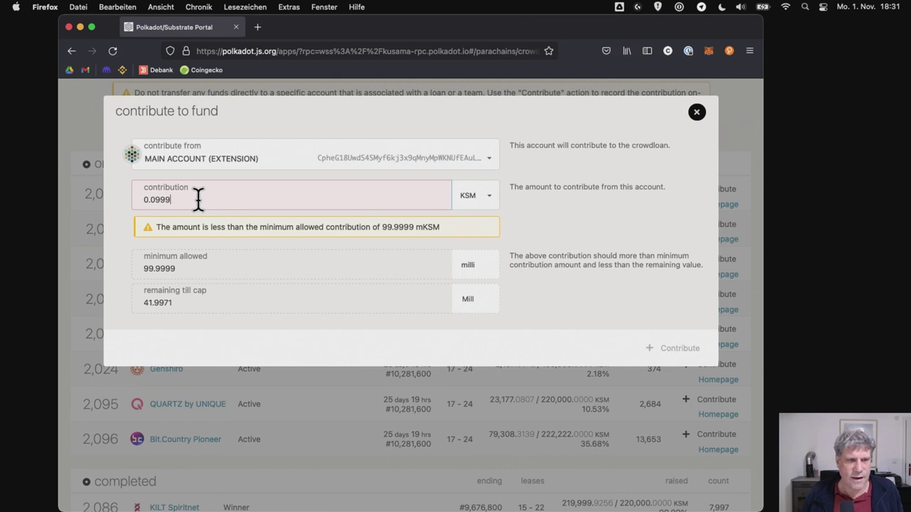
click(696, 111)
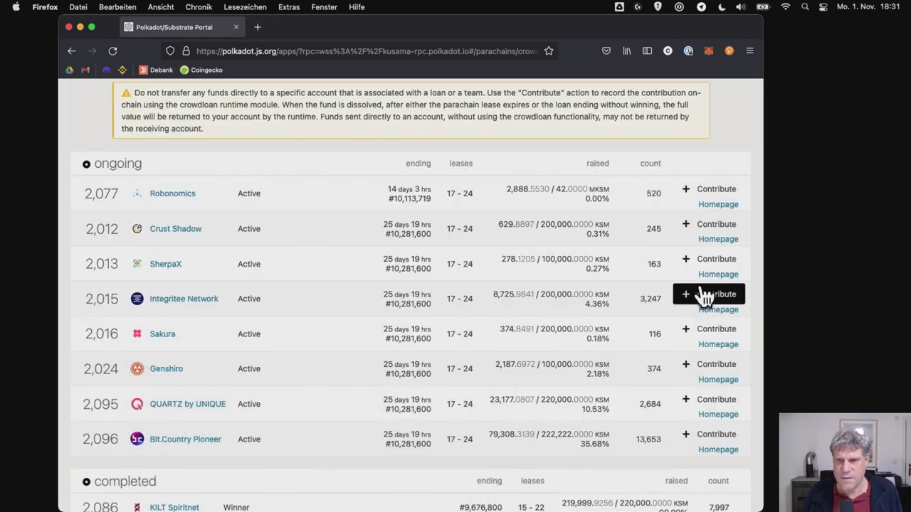
Step: Switch the apps wallet's network to Polkadot via Parity
scroll(593, 227, up, 5)
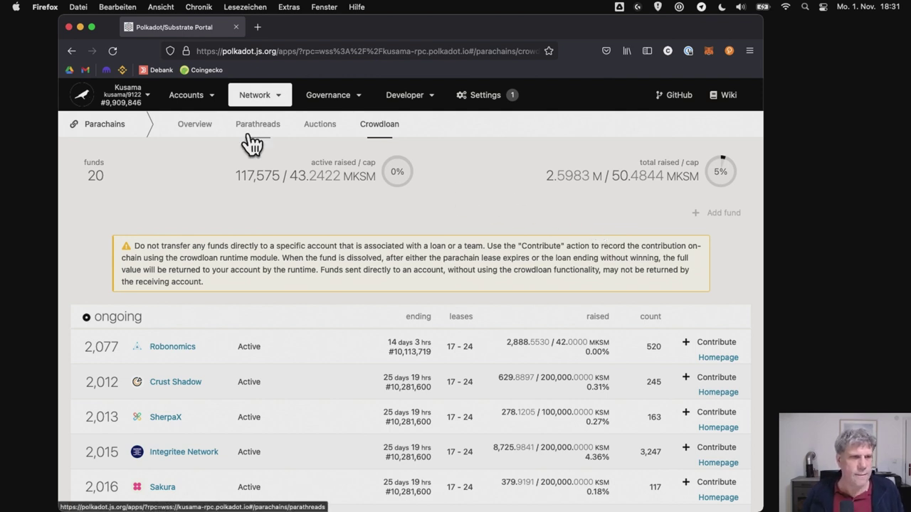
click(122, 99)
click(127, 126)
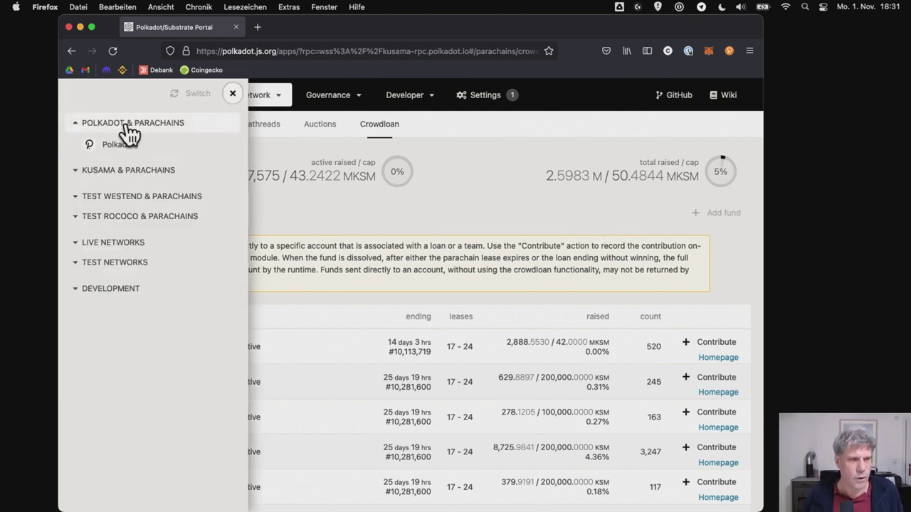
click(121, 145)
click(227, 159)
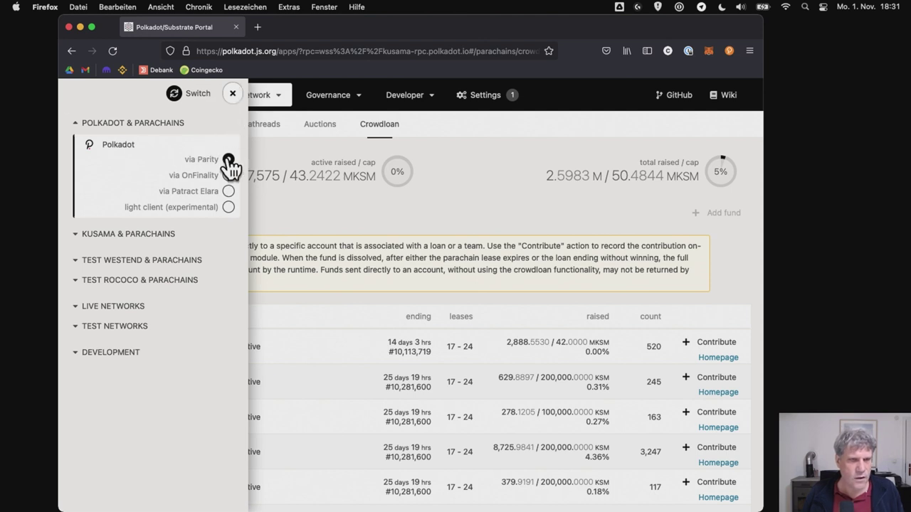
click(203, 93)
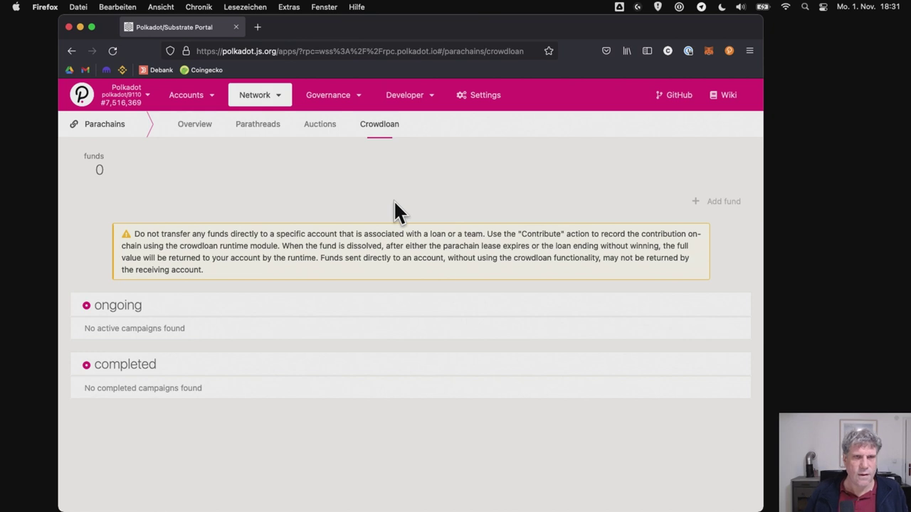
Step: Check Polkadot's parachains overview, auctions and crowdloan campaigns
mouse_move(258, 100)
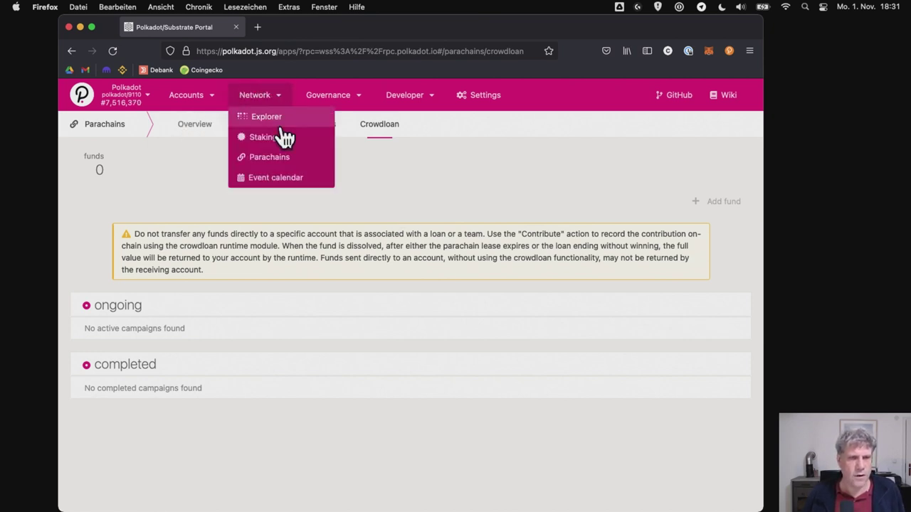
click(286, 162)
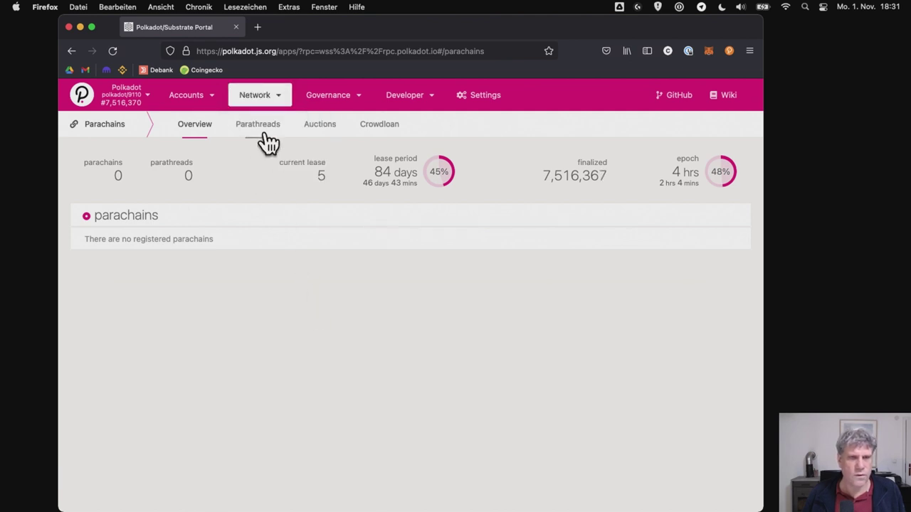
click(316, 124)
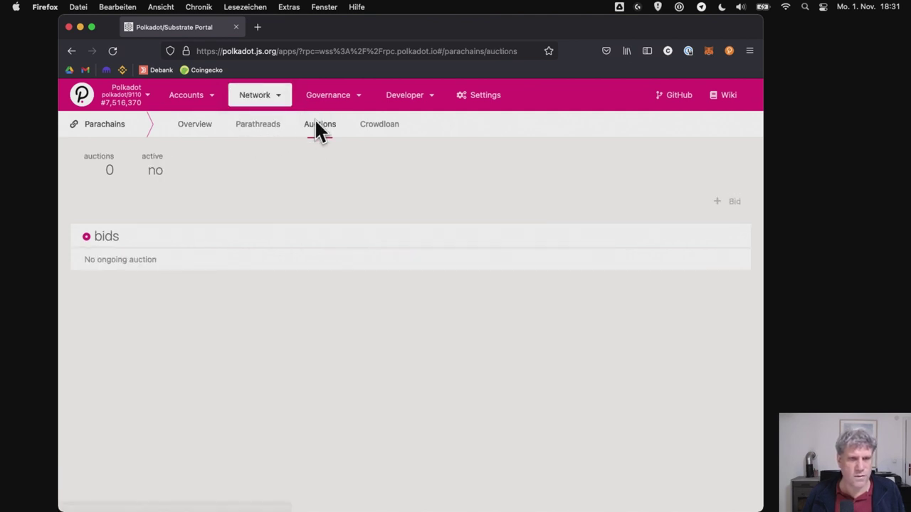
click(374, 128)
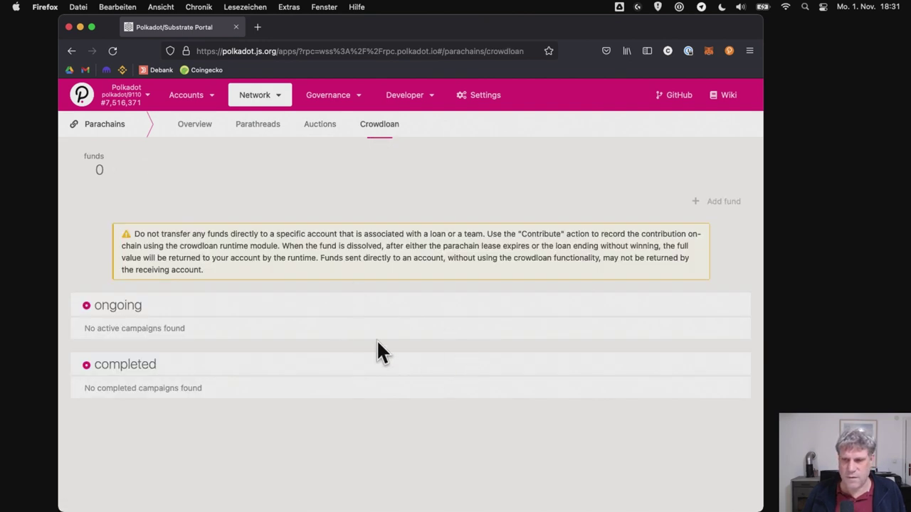